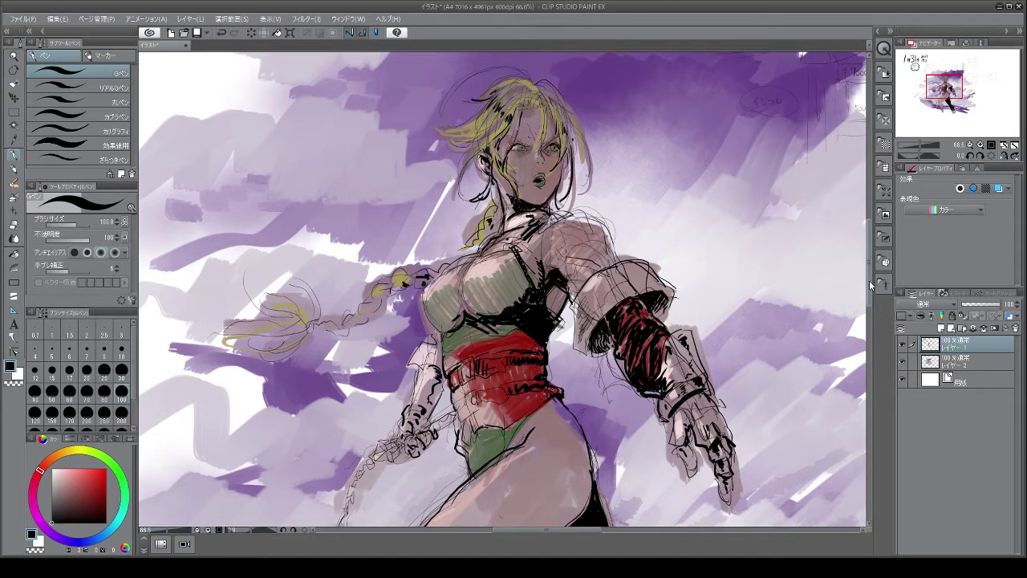
# - Handwrite the date "2021 2 1" in black on the blank canvas area below the illustration
pyautogui.moveTo(869, 245); pyautogui.dragTo(872, 387)
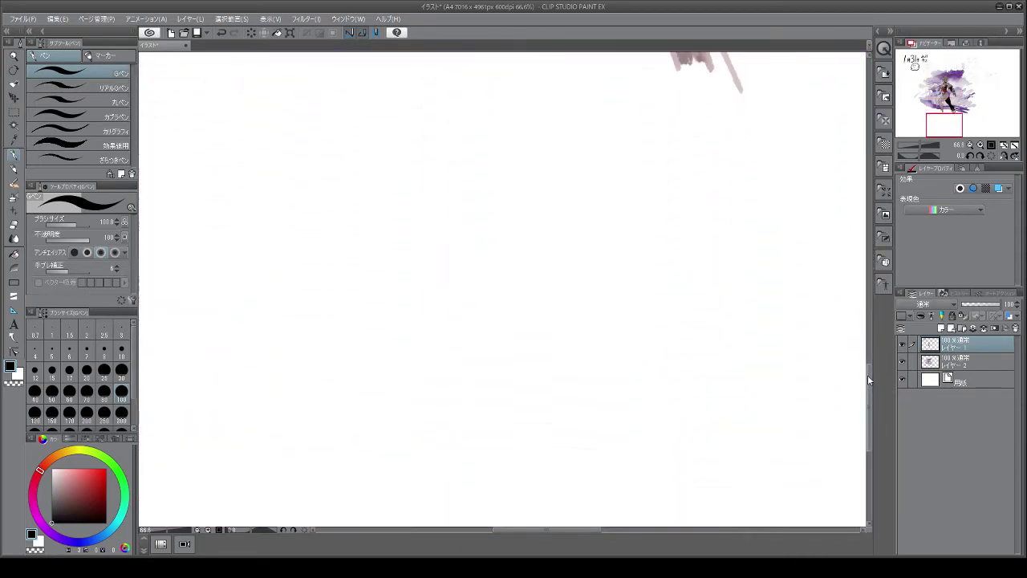
pyautogui.moveTo(255, 138)
pyautogui.mouseDown()
pyautogui.moveTo(257, 164)
pyautogui.moveTo(285, 155)
pyautogui.moveTo(291, 140)
pyautogui.moveTo(329, 165)
pyautogui.mouseUp()
pyautogui.moveTo(343, 126); pyautogui.dragTo(347, 167)
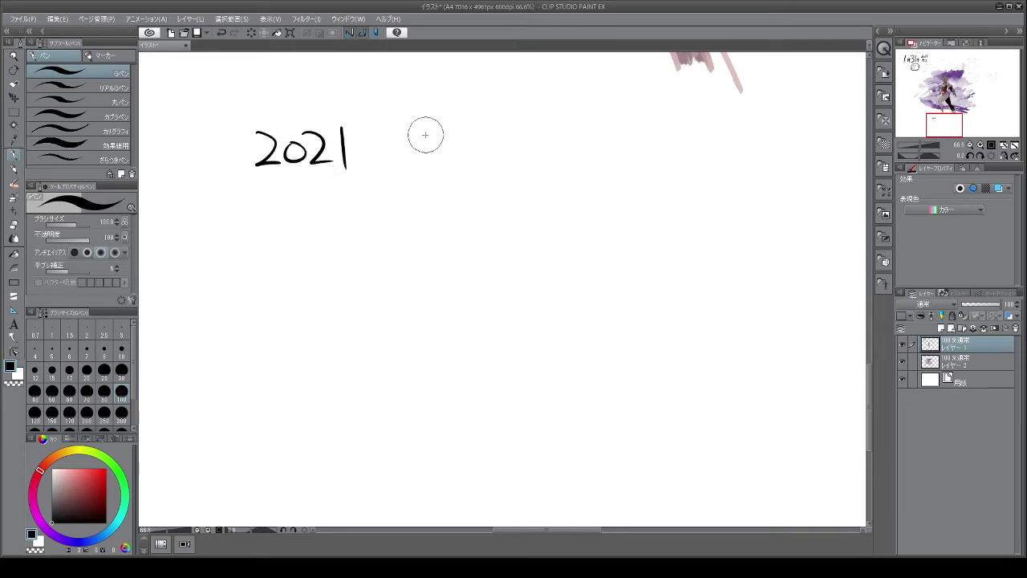
pyautogui.moveTo(423, 133)
pyautogui.mouseDown()
pyautogui.moveTo(420, 154)
pyautogui.moveTo(447, 159)
pyautogui.mouseUp()
pyautogui.moveTo(516, 125); pyautogui.dragTo(519, 167)
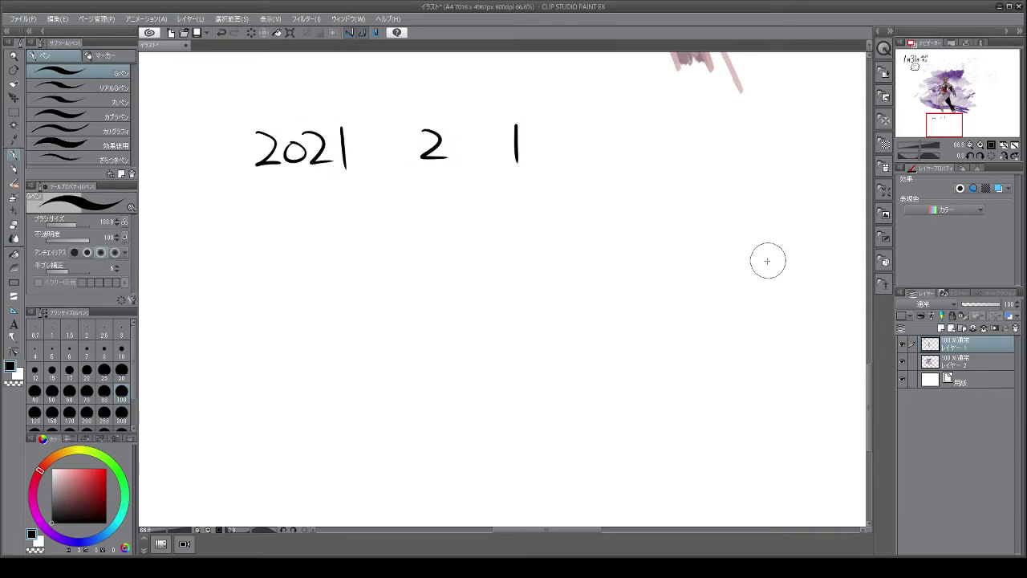
# - Draw a horned demon face with curly hair, scowling eyes and fangs beside the date
pyautogui.moveTo(668, 194)
pyautogui.mouseDown()
pyautogui.moveTo(676, 158)
pyautogui.moveTo(685, 184)
pyautogui.moveTo(740, 186)
pyautogui.mouseUp()
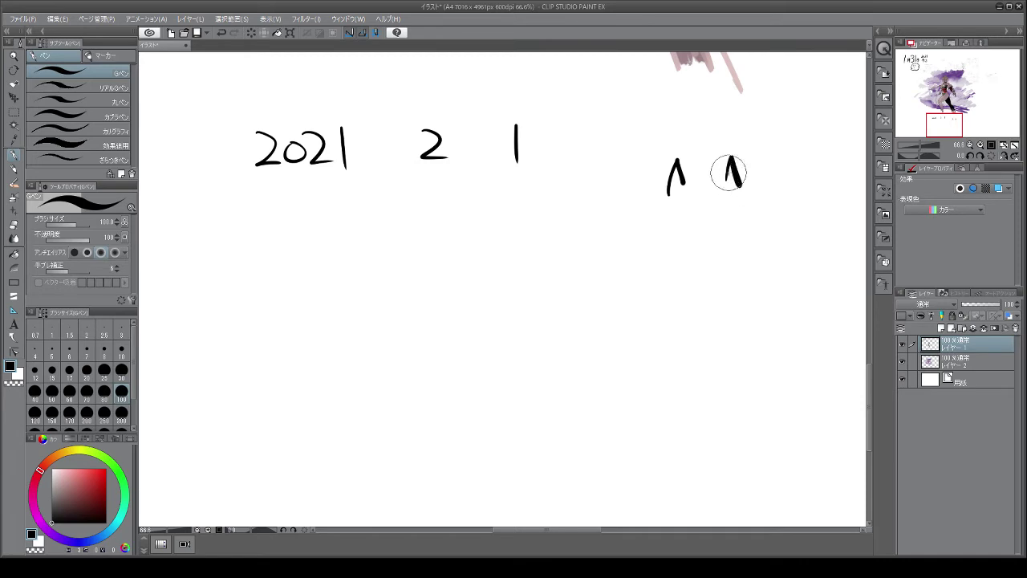
pyautogui.moveTo(677, 182)
pyautogui.mouseDown()
pyautogui.moveTo(720, 169)
pyautogui.moveTo(763, 188)
pyautogui.moveTo(754, 210)
pyautogui.moveTo(655, 191)
pyautogui.moveTo(649, 220)
pyautogui.moveTo(737, 217)
pyautogui.moveTo(702, 244)
pyautogui.moveTo(735, 244)
pyautogui.moveTo(740, 238)
pyautogui.moveTo(669, 242)
pyautogui.moveTo(672, 226)
pyautogui.moveTo(683, 265)
pyautogui.mouseUp()
pyautogui.click(681, 211)
pyautogui.moveTo(759, 206)
pyautogui.mouseDown()
pyautogui.moveTo(761, 238)
pyautogui.moveTo(746, 256)
pyautogui.moveTo(763, 248)
pyautogui.mouseUp()
# - Draw a spiked club with a ringed handle next to the demon face
pyautogui.moveTo(797, 160)
pyautogui.mouseDown()
pyautogui.moveTo(805, 192)
pyautogui.moveTo(784, 312)
pyautogui.mouseUp()
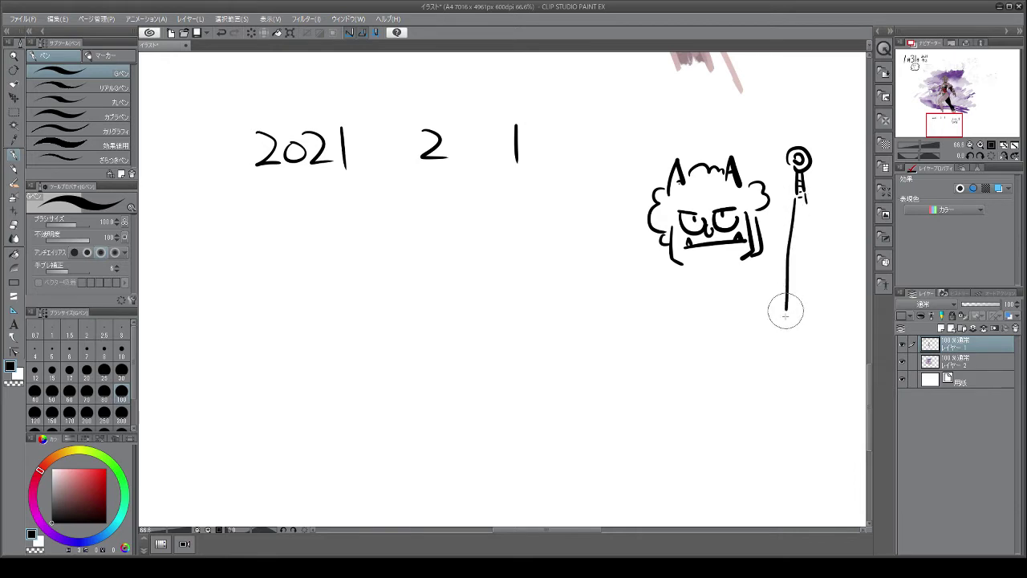
pyautogui.moveTo(807, 201)
pyautogui.mouseDown()
pyautogui.moveTo(814, 288)
pyautogui.moveTo(785, 327)
pyautogui.mouseUp()
pyautogui.moveTo(785, 243)
pyautogui.mouseDown()
pyautogui.moveTo(778, 277)
pyautogui.moveTo(801, 291)
pyautogui.mouseUp()
pyautogui.moveTo(812, 255); pyautogui.dragTo(819, 265)
pyautogui.moveTo(805, 229); pyautogui.dragTo(825, 301)
pyautogui.moveTo(783, 277)
pyautogui.mouseDown()
pyautogui.moveTo(784, 315)
pyautogui.moveTo(805, 324)
pyautogui.mouseUp()
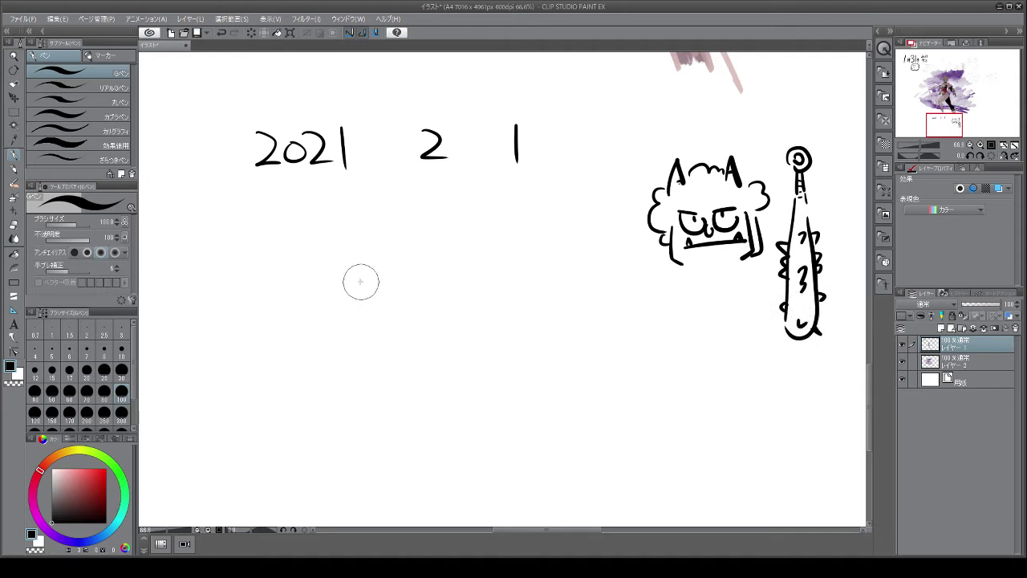
# - Handwrite "声優" below the date and "Youtuber" above and to the right of it
pyautogui.moveTo(343, 273)
pyautogui.mouseDown()
pyautogui.moveTo(358, 271)
pyautogui.moveTo(344, 283)
pyautogui.moveTo(365, 289)
pyautogui.moveTo(344, 312)
pyautogui.mouseUp()
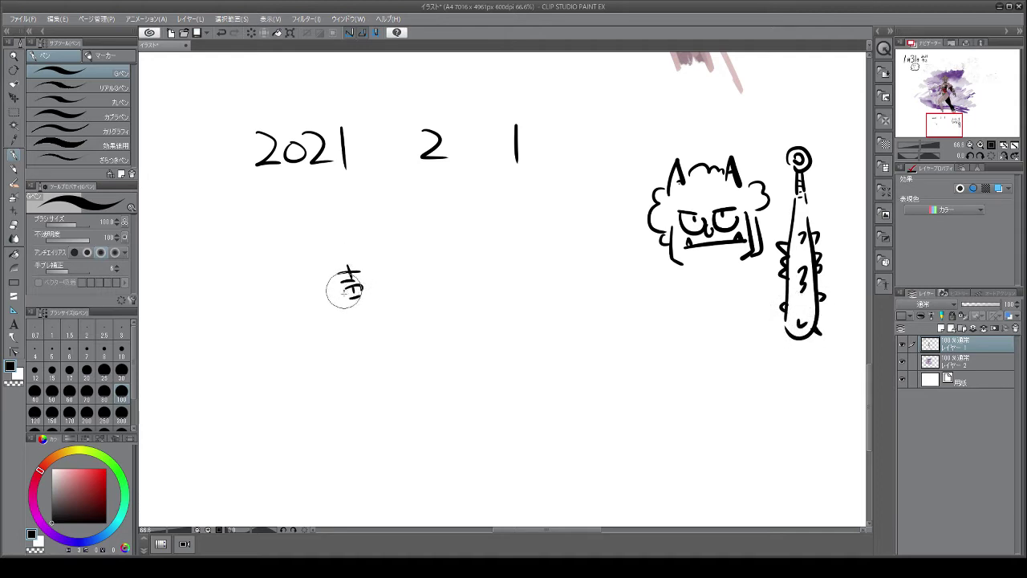
pyautogui.moveTo(367, 267)
pyautogui.mouseDown()
pyautogui.moveTo(363, 299)
pyautogui.moveTo(390, 285)
pyautogui.moveTo(379, 307)
pyautogui.mouseUp()
pyautogui.moveTo(382, 299); pyautogui.dragTo(402, 306)
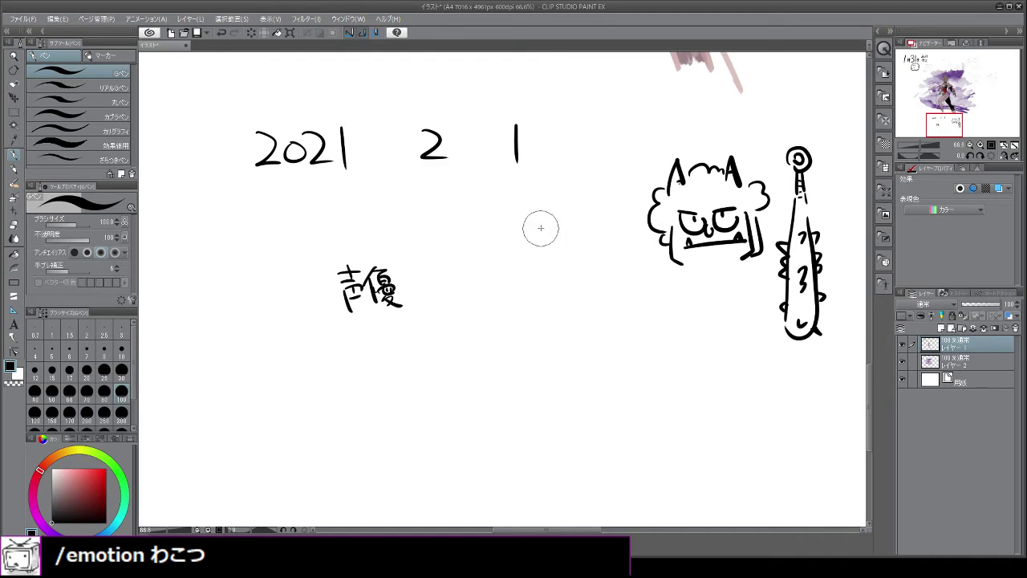
pyautogui.moveTo(506, 228)
pyautogui.mouseDown()
pyautogui.moveTo(511, 249)
pyautogui.moveTo(551, 236)
pyautogui.mouseUp()
pyautogui.moveTo(546, 231)
pyautogui.mouseDown()
pyautogui.moveTo(547, 247)
pyautogui.moveTo(597, 238)
pyautogui.mouseUp()
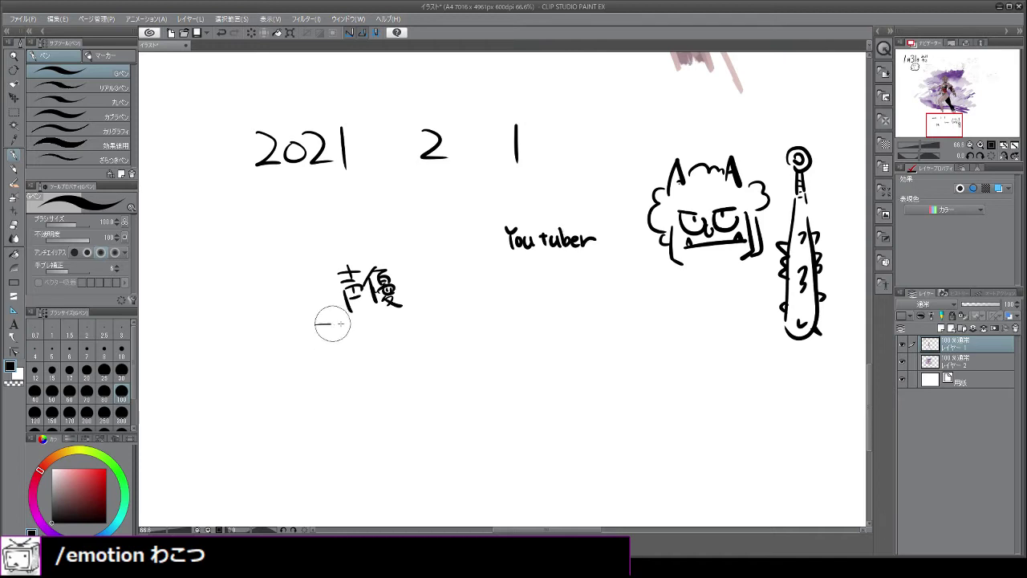
# - Underline "声優" and handwrite "俳優" below and to the right of it
pyautogui.moveTo(315, 324)
pyautogui.mouseDown()
pyautogui.moveTo(462, 344)
pyautogui.moveTo(467, 361)
pyautogui.moveTo(478, 336)
pyautogui.mouseUp()
pyautogui.moveTo(473, 331); pyautogui.dragTo(473, 347)
pyautogui.moveTo(467, 347); pyautogui.dragTo(478, 353)
pyautogui.moveTo(473, 349); pyautogui.dragTo(472, 362)
pyautogui.moveTo(466, 361)
pyautogui.mouseDown()
pyautogui.moveTo(502, 339)
pyautogui.moveTo(488, 346)
pyautogui.moveTo(509, 363)
pyautogui.mouseUp()
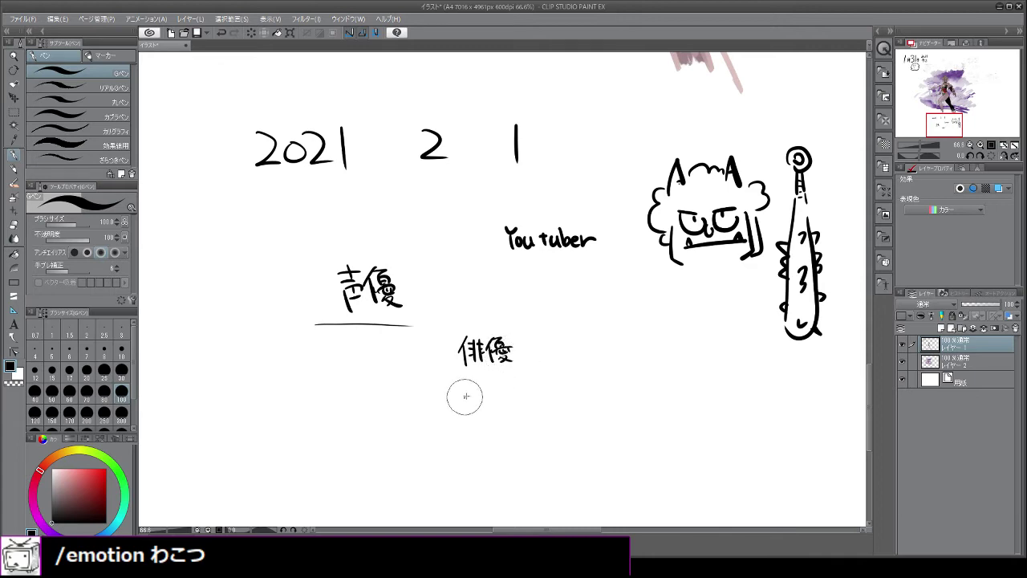
# - Handwrite "アイドル" beneath "俳優"
pyautogui.moveTo(465, 393); pyautogui.dragTo(479, 394)
pyautogui.moveTo(475, 397)
pyautogui.mouseDown()
pyautogui.moveTo(469, 410)
pyautogui.moveTo(501, 410)
pyautogui.mouseUp()
pyautogui.moveTo(501, 399); pyautogui.dragTo(515, 395)
pyautogui.moveTo(518, 389); pyautogui.dragTo(520, 392)
pyautogui.moveTo(527, 393)
pyautogui.mouseDown()
pyautogui.moveTo(523, 408)
pyautogui.moveTo(544, 400)
pyautogui.mouseUp()
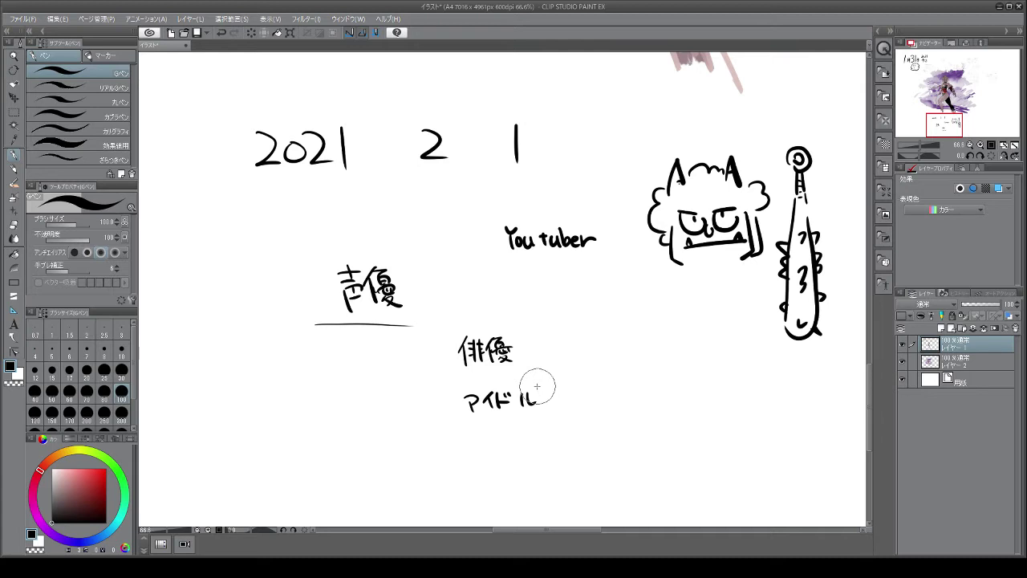
# - Add a bullet dot before "声優" and handwrite "かないそう" beneath its underline
pyautogui.click(315, 290)
pyautogui.moveTo(299, 351)
pyautogui.mouseDown()
pyautogui.moveTo(313, 360)
pyautogui.moveTo(302, 361)
pyautogui.moveTo(331, 346)
pyautogui.mouseUp()
pyautogui.moveTo(325, 342)
pyautogui.mouseDown()
pyautogui.moveTo(329, 362)
pyautogui.moveTo(346, 358)
pyautogui.mouseUp()
pyautogui.moveTo(350, 347)
pyautogui.mouseDown()
pyautogui.moveTo(371, 347)
pyautogui.moveTo(374, 363)
pyautogui.moveTo(393, 343)
pyautogui.mouseUp()
pyautogui.moveTo(383, 351); pyautogui.dragTo(389, 363)
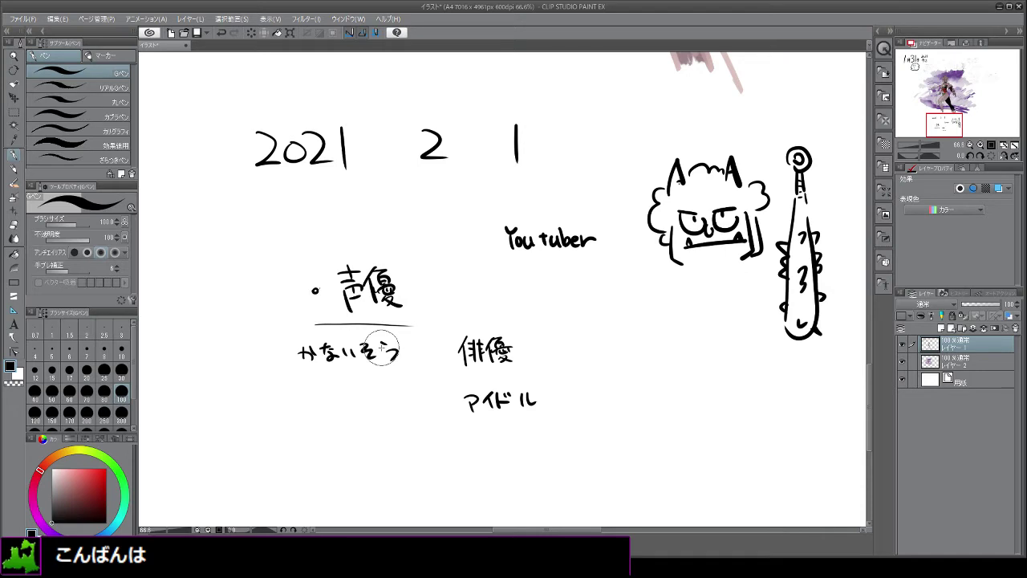
# - Handwrite "こえのしごと" above "声優" and draw a circle around "声優"
pyautogui.moveTo(324, 240); pyautogui.dragTo(329, 242)
pyautogui.moveTo(328, 250)
pyautogui.mouseDown()
pyautogui.moveTo(398, 233)
pyautogui.moveTo(378, 242)
pyautogui.moveTo(390, 254)
pyautogui.moveTo(418, 251)
pyautogui.mouseUp()
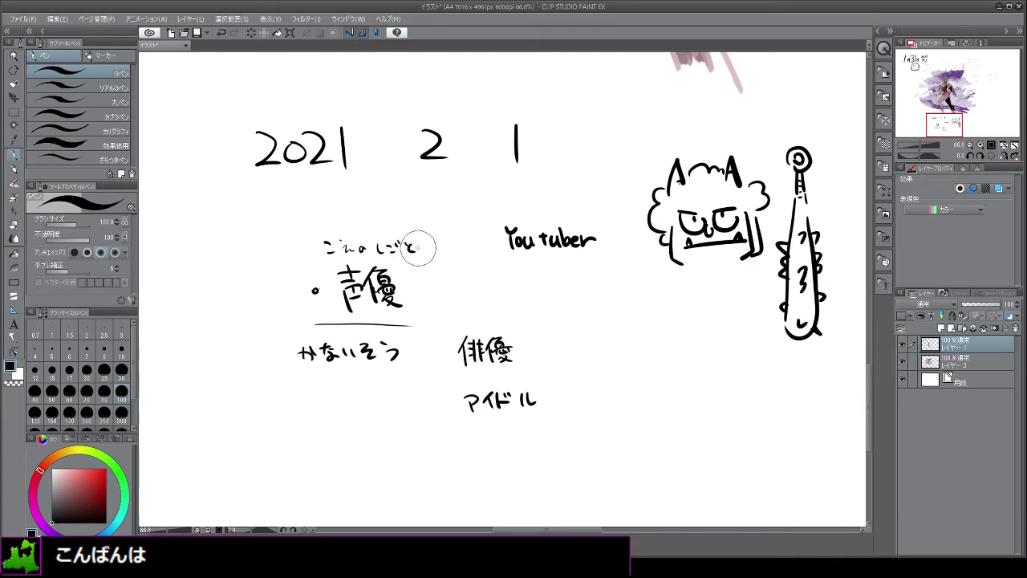
pyautogui.moveTo(415, 324)
pyautogui.mouseDown()
pyautogui.moveTo(368, 329)
pyautogui.moveTo(321, 270)
pyautogui.mouseUp()
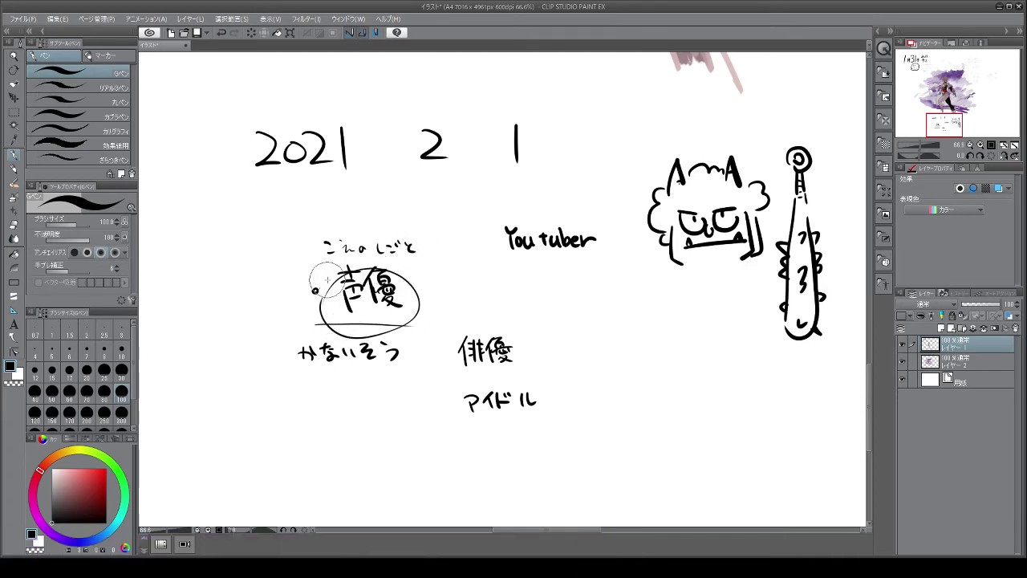
# - Start a column of job notes below and to the left of "かないそう" with "声" and "コンサート"
pyautogui.scroll(5, 327, 279)
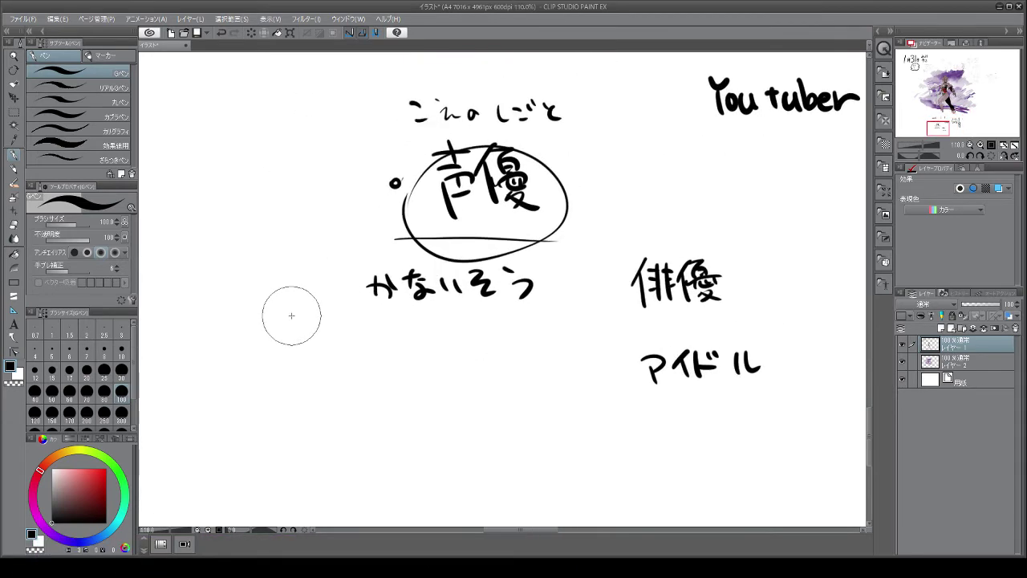
pyautogui.moveTo(190, 339); pyautogui.dragTo(206, 336)
pyautogui.moveTo(199, 332); pyautogui.dragTo(209, 345)
pyautogui.moveTo(200, 351)
pyautogui.mouseDown()
pyautogui.moveTo(208, 353)
pyautogui.moveTo(201, 375)
pyautogui.mouseUp()
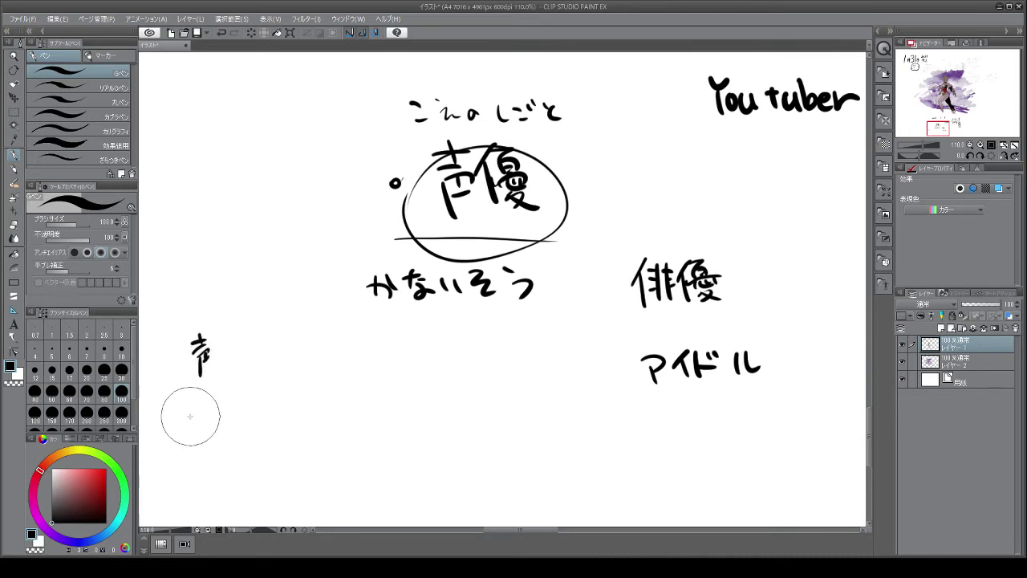
pyautogui.moveTo(187, 414)
pyautogui.mouseDown()
pyautogui.moveTo(201, 428)
pyautogui.moveTo(211, 416)
pyautogui.moveTo(241, 414)
pyautogui.mouseUp()
pyautogui.moveTo(232, 409); pyautogui.dragTo(229, 430)
pyautogui.moveTo(232, 418); pyautogui.dragTo(254, 424)
pyautogui.moveTo(255, 413); pyautogui.dragTo(266, 417)
# - Handwrite "イベント司会" beneath "コンサート" in the job column
pyautogui.moveTo(203, 446)
pyautogui.mouseDown()
pyautogui.moveTo(192, 467)
pyautogui.moveTo(201, 469)
pyautogui.mouseUp()
pyautogui.moveTo(205, 466)
pyautogui.mouseDown()
pyautogui.moveTo(224, 469)
pyautogui.moveTo(222, 454)
pyautogui.mouseUp()
pyautogui.moveTo(224, 448); pyautogui.dragTo(235, 456)
pyautogui.moveTo(231, 466)
pyautogui.mouseDown()
pyautogui.moveTo(243, 454)
pyautogui.moveTo(250, 466)
pyautogui.mouseUp()
pyautogui.moveTo(253, 454); pyautogui.dragTo(280, 458)
pyautogui.moveTo(280, 451)
pyautogui.mouseDown()
pyautogui.moveTo(273, 466)
pyautogui.moveTo(306, 454)
pyautogui.moveTo(299, 450)
pyautogui.mouseUp()
pyautogui.moveTo(287, 456); pyautogui.dragTo(304, 455)
pyautogui.moveTo(293, 456); pyautogui.dragTo(304, 462)
# - Handwrite "テレビ" at the foot of the job column and "トークイベント" to the right of "コンサート"
pyautogui.moveTo(196, 488); pyautogui.dragTo(211, 492)
pyautogui.moveTo(204, 493)
pyautogui.mouseDown()
pyautogui.moveTo(200, 504)
pyautogui.moveTo(223, 497)
pyautogui.mouseUp()
pyautogui.moveTo(228, 480); pyautogui.dragTo(229, 484)
pyautogui.moveTo(232, 479); pyautogui.dragTo(234, 483)
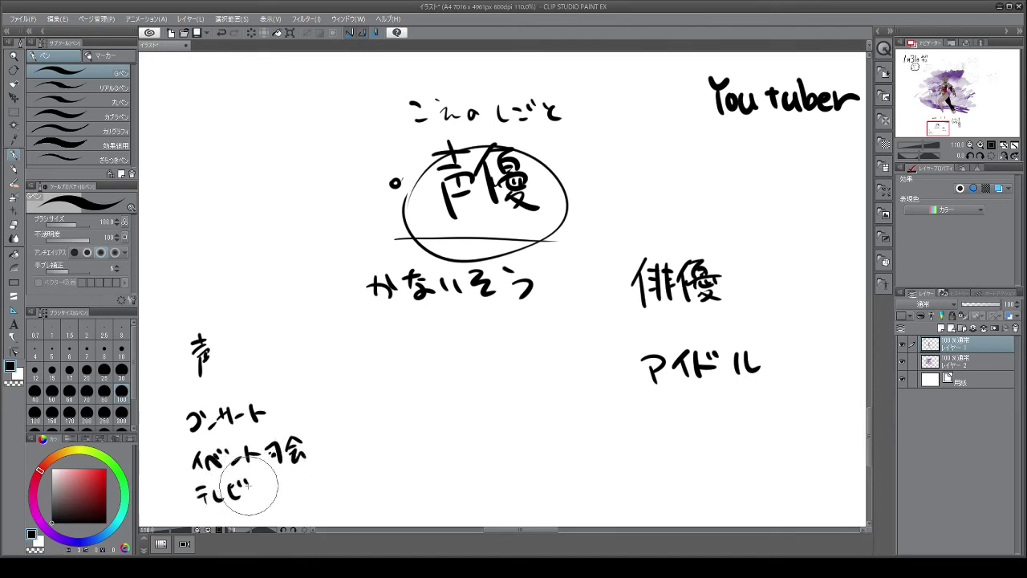
pyautogui.moveTo(333, 397)
pyautogui.mouseDown()
pyautogui.moveTo(334, 418)
pyautogui.moveTo(343, 412)
pyautogui.mouseUp()
pyautogui.moveTo(351, 410)
pyautogui.mouseDown()
pyautogui.moveTo(404, 395)
pyautogui.moveTo(419, 404)
pyautogui.moveTo(460, 409)
pyautogui.mouseUp()
pyautogui.moveTo(462, 398); pyautogui.dragTo(469, 404)
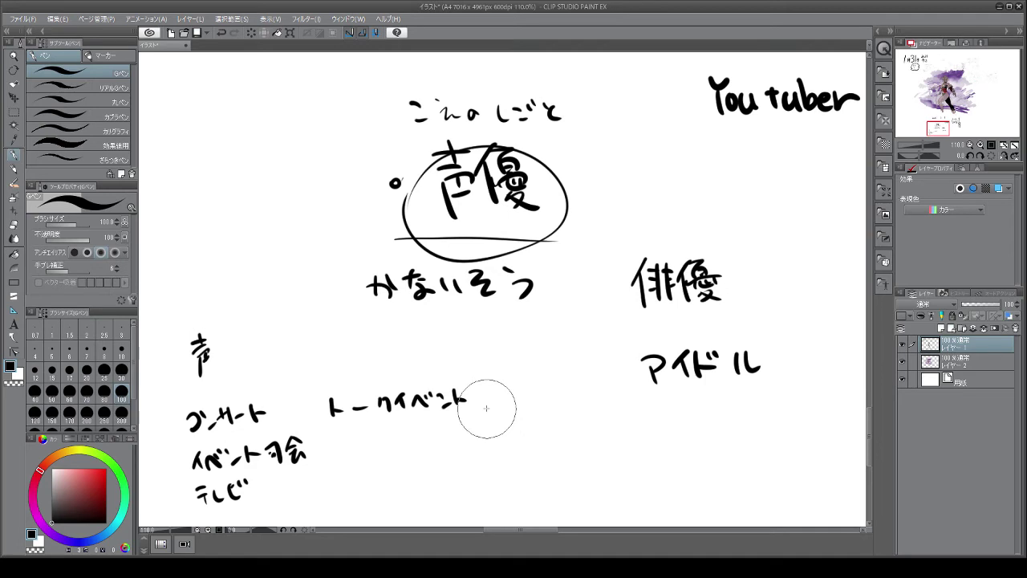
# - Handwrite "見た目大事" below "アイドル" and draw an arrow from it up to the circled "声優"
pyautogui.moveTo(545, 256)
pyautogui.mouseDown()
pyautogui.moveTo(550, 241)
pyautogui.moveTo(589, 422)
pyautogui.moveTo(582, 455)
pyautogui.moveTo(596, 454)
pyautogui.moveTo(594, 443)
pyautogui.moveTo(581, 472)
pyautogui.mouseUp()
pyautogui.moveTo(592, 458)
pyautogui.mouseDown()
pyautogui.moveTo(615, 468)
pyautogui.moveTo(627, 444)
pyautogui.mouseUp()
pyautogui.moveTo(620, 436)
pyautogui.mouseDown()
pyautogui.moveTo(614, 468)
pyautogui.moveTo(634, 450)
pyautogui.mouseUp()
pyautogui.moveTo(623, 461)
pyautogui.mouseDown()
pyautogui.moveTo(647, 442)
pyautogui.moveTo(641, 466)
pyautogui.mouseUp()
pyautogui.moveTo(641, 439)
pyautogui.mouseDown()
pyautogui.moveTo(663, 464)
pyautogui.moveTo(661, 449)
pyautogui.mouseUp()
pyautogui.moveTo(642, 459)
pyautogui.mouseDown()
pyautogui.moveTo(706, 450)
pyautogui.moveTo(679, 469)
pyautogui.mouseUp()
pyautogui.moveTo(692, 454)
pyautogui.mouseDown()
pyautogui.moveTo(706, 468)
pyautogui.moveTo(727, 441)
pyautogui.mouseUp()
pyautogui.moveTo(710, 449)
pyautogui.mouseDown()
pyautogui.moveTo(734, 454)
pyautogui.moveTo(708, 469)
pyautogui.mouseUp()
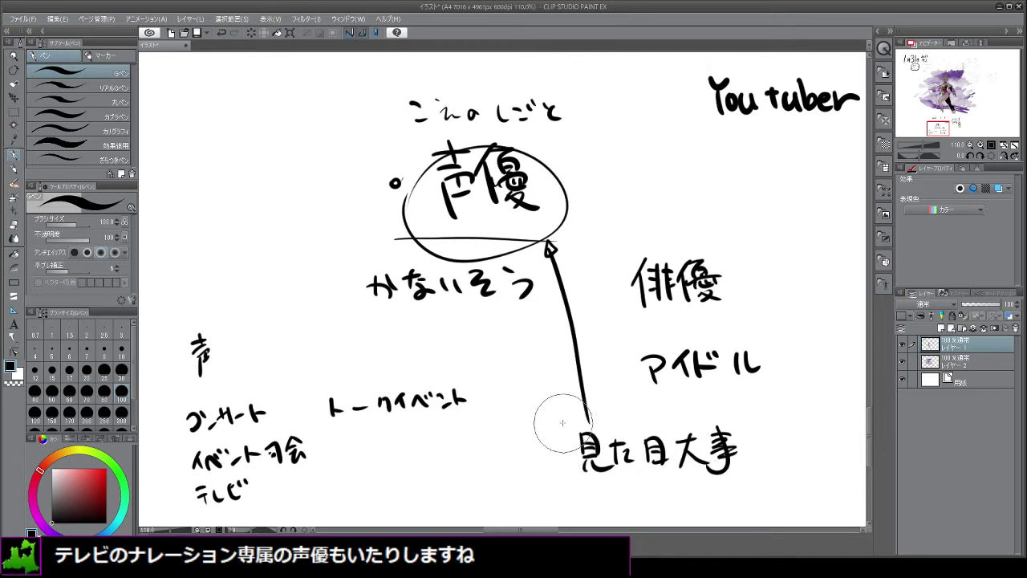
# - Draw a box around "見た目大事" and handwrite "声だけじゃない" in small characters beside it
pyautogui.moveTo(566, 419)
pyautogui.mouseDown()
pyautogui.moveTo(762, 430)
pyautogui.moveTo(738, 483)
pyautogui.moveTo(582, 497)
pyautogui.moveTo(550, 434)
pyautogui.mouseUp()
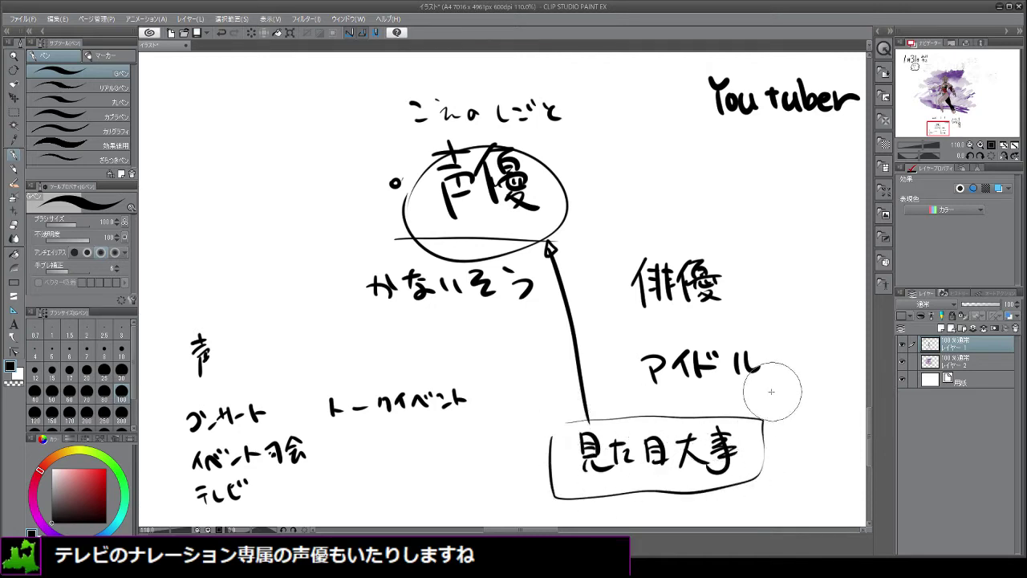
pyautogui.moveTo(767, 395)
pyautogui.mouseDown()
pyautogui.moveTo(773, 434)
pyautogui.moveTo(795, 410)
pyautogui.moveTo(803, 419)
pyautogui.moveTo(803, 405)
pyautogui.moveTo(818, 426)
pyautogui.moveTo(826, 409)
pyautogui.moveTo(850, 424)
pyautogui.mouseUp()
pyautogui.moveTo(856, 410); pyautogui.dragTo(857, 422)
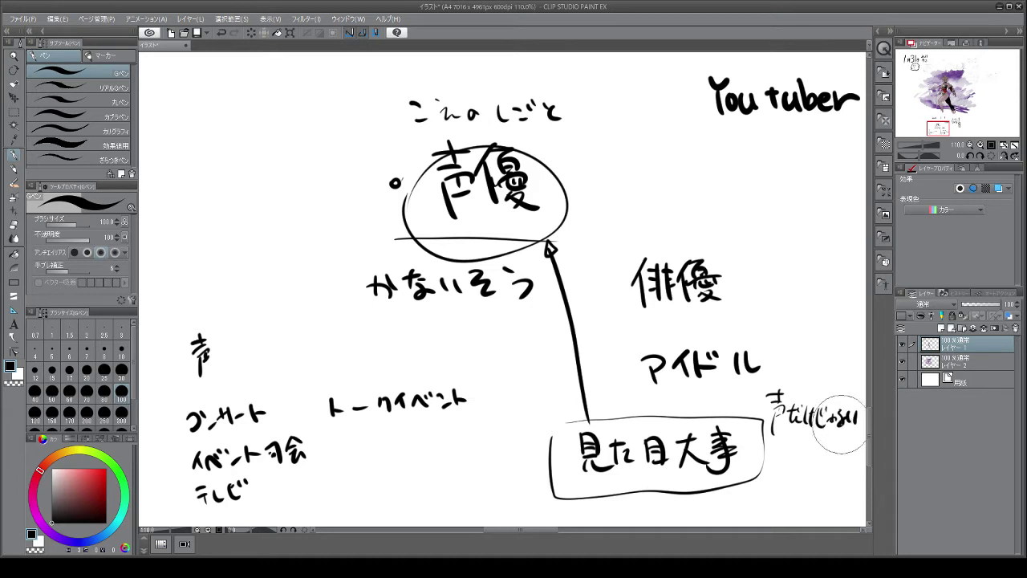
# - Handwrite "あこがれの仕事" with an arrow pointing to "声優", and a circled "ムリ" on the other side of it
pyautogui.moveTo(205, 159)
pyautogui.mouseDown()
pyautogui.moveTo(241, 184)
pyautogui.moveTo(323, 159)
pyautogui.moveTo(341, 178)
pyautogui.moveTo(359, 172)
pyautogui.mouseUp()
pyautogui.moveTo(289, 198)
pyautogui.mouseDown()
pyautogui.moveTo(277, 235)
pyautogui.moveTo(345, 211)
pyautogui.moveTo(341, 239)
pyautogui.moveTo(423, 219)
pyautogui.moveTo(414, 227)
pyautogui.mouseUp()
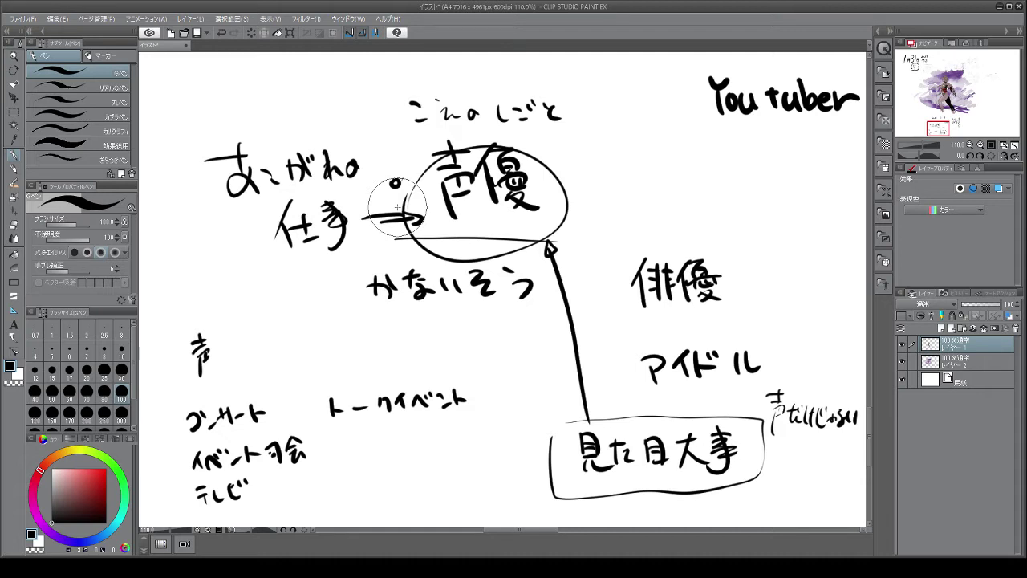
pyautogui.moveTo(608, 178); pyautogui.dragTo(621, 193)
pyautogui.moveTo(625, 177)
pyautogui.mouseDown()
pyautogui.moveTo(653, 183)
pyautogui.moveTo(613, 164)
pyautogui.moveTo(611, 213)
pyautogui.mouseUp()
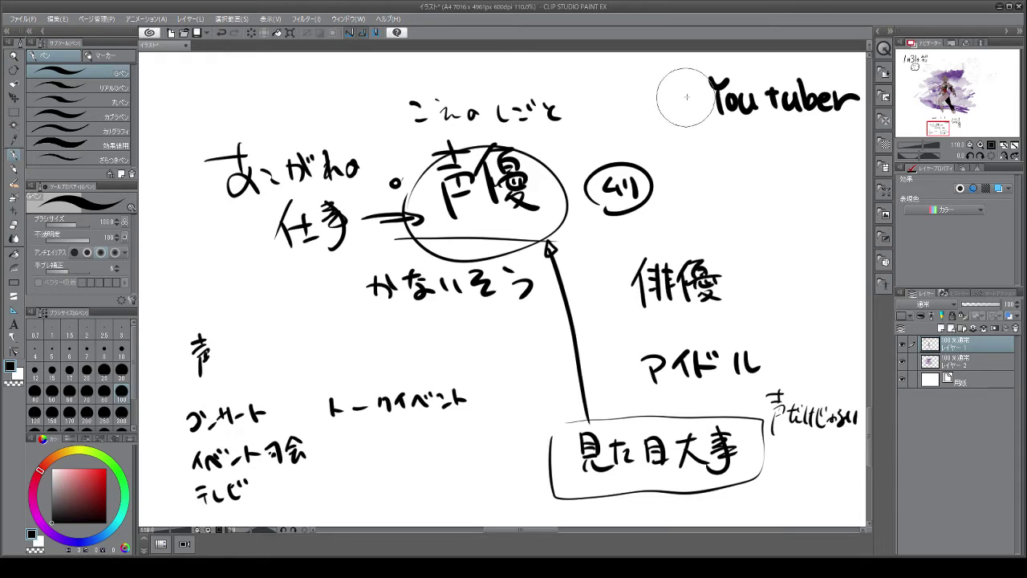
# - Frame the sides and bottom of "Youtuber" and emphasize it with extra underlines
pyautogui.moveTo(696, 87)
pyautogui.mouseDown()
pyautogui.moveTo(734, 126)
pyautogui.moveTo(822, 138)
pyautogui.moveTo(850, 134)
pyautogui.moveTo(860, 96)
pyautogui.mouseUp()
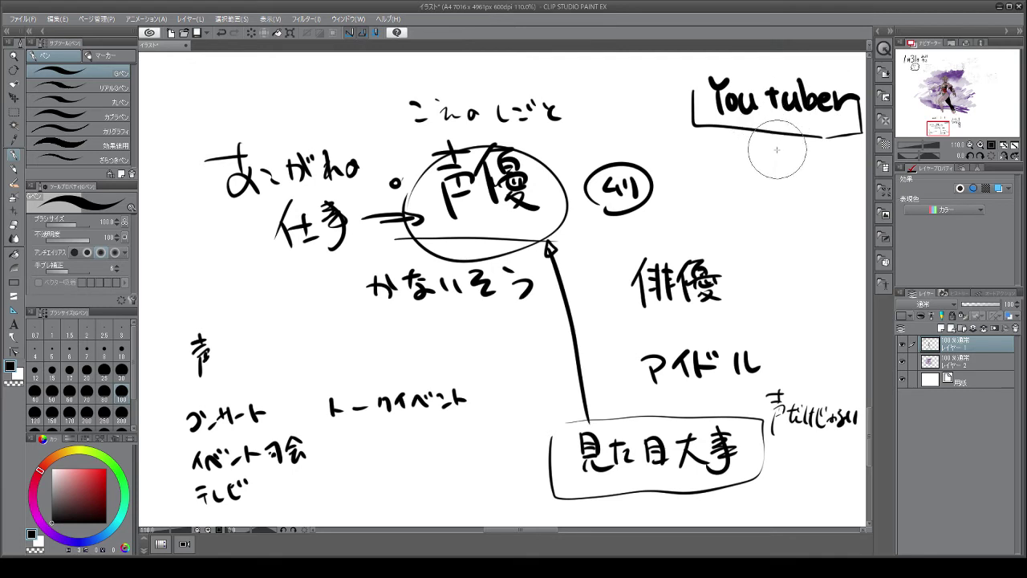
pyautogui.moveTo(764, 127); pyautogui.dragTo(816, 125)
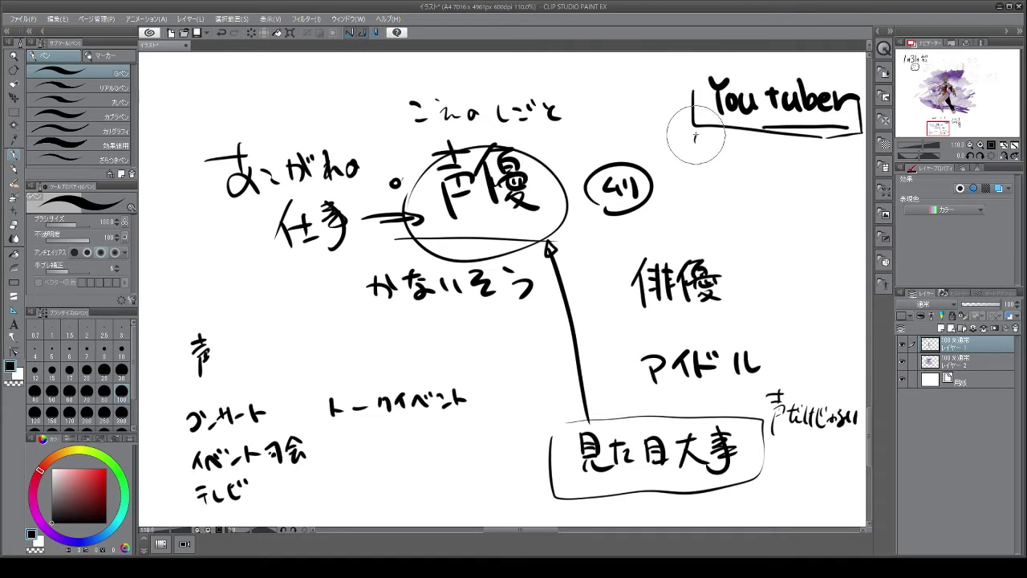
pyautogui.moveTo(688, 138); pyautogui.dragTo(860, 131)
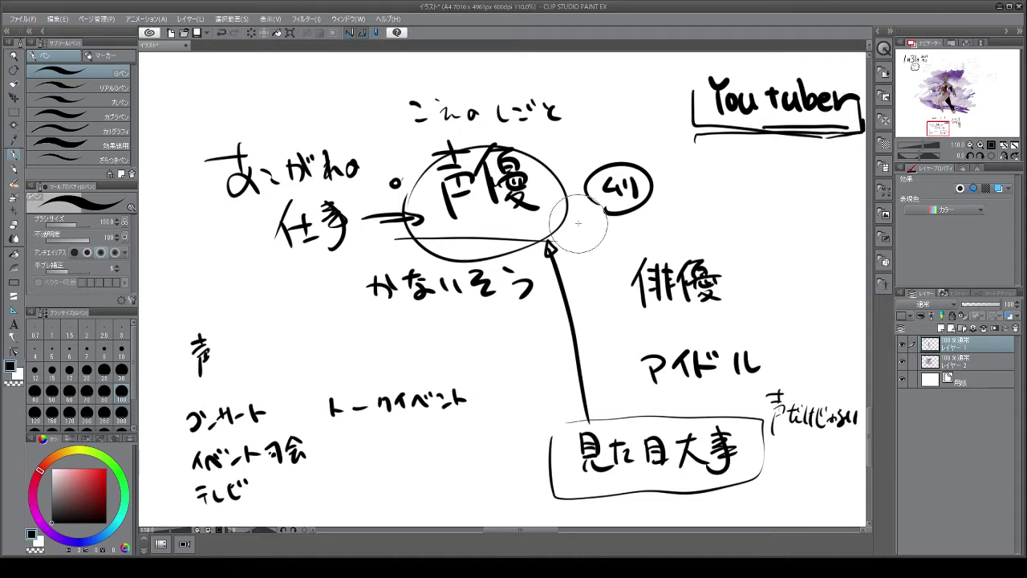
# - Handwrite "夢がない" below the circled "ムリ" and draw a frame around it
pyautogui.moveTo(572, 225); pyautogui.dragTo(592, 224)
pyautogui.moveTo(580, 219); pyautogui.dragTo(580, 232)
pyautogui.moveTo(587, 218)
pyautogui.mouseDown()
pyautogui.moveTo(570, 237)
pyautogui.moveTo(598, 234)
pyautogui.moveTo(584, 241)
pyautogui.moveTo(584, 265)
pyautogui.moveTo(597, 240)
pyautogui.mouseUp()
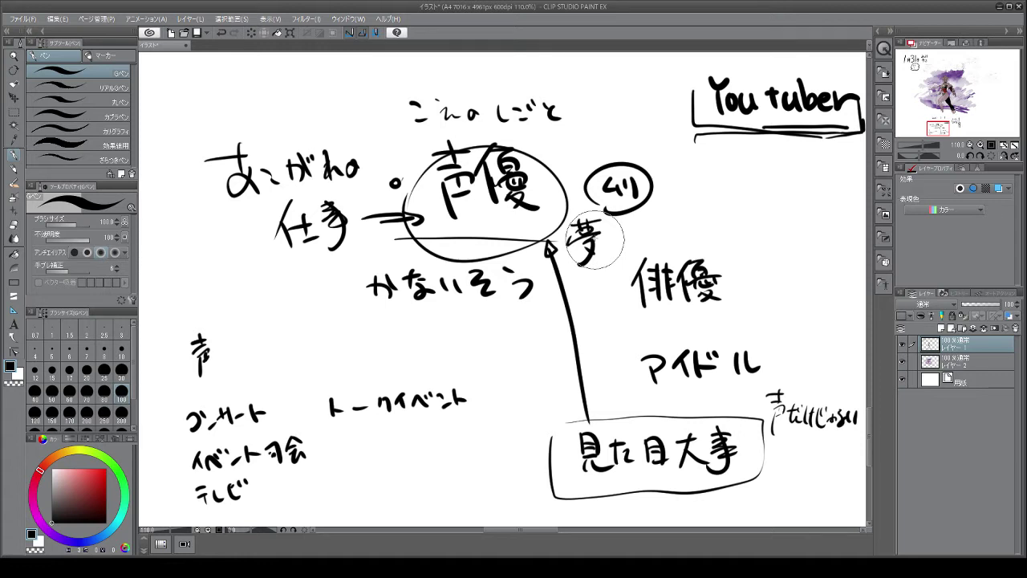
pyautogui.moveTo(610, 232)
pyautogui.mouseDown()
pyautogui.moveTo(624, 250)
pyautogui.moveTo(613, 250)
pyautogui.mouseUp()
pyautogui.moveTo(627, 233); pyautogui.dragTo(636, 233)
pyautogui.moveTo(638, 227)
pyautogui.mouseDown()
pyautogui.moveTo(657, 229)
pyautogui.moveTo(647, 246)
pyautogui.mouseUp()
pyautogui.moveTo(660, 234)
pyautogui.mouseDown()
pyautogui.moveTo(666, 249)
pyautogui.moveTo(679, 246)
pyautogui.mouseUp()
pyautogui.moveTo(686, 228); pyautogui.dragTo(690, 237)
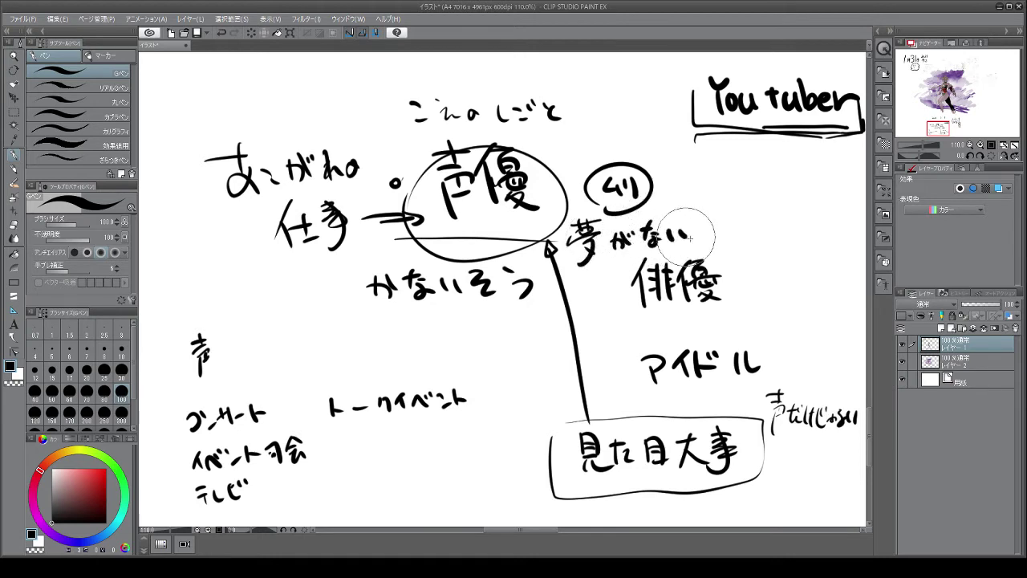
pyautogui.moveTo(608, 202)
pyautogui.mouseDown()
pyautogui.moveTo(630, 205)
pyautogui.moveTo(691, 255)
pyautogui.moveTo(569, 270)
pyautogui.mouseUp()
pyautogui.moveTo(572, 202); pyautogui.dragTo(640, 199)
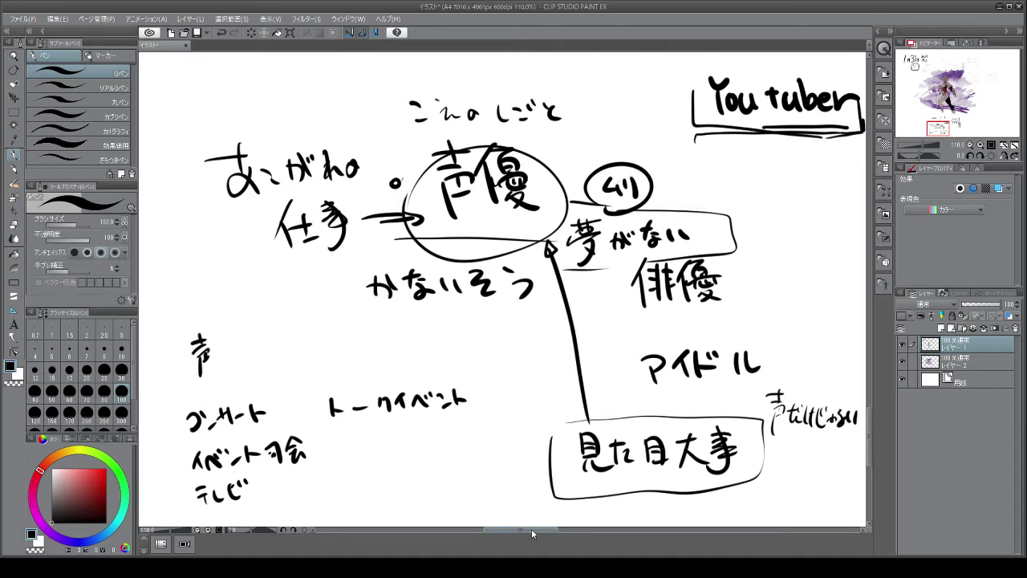
# - Handwrite "3万人" in the empty area below the demon face
pyautogui.moveTo(531, 529); pyautogui.dragTo(571, 528)
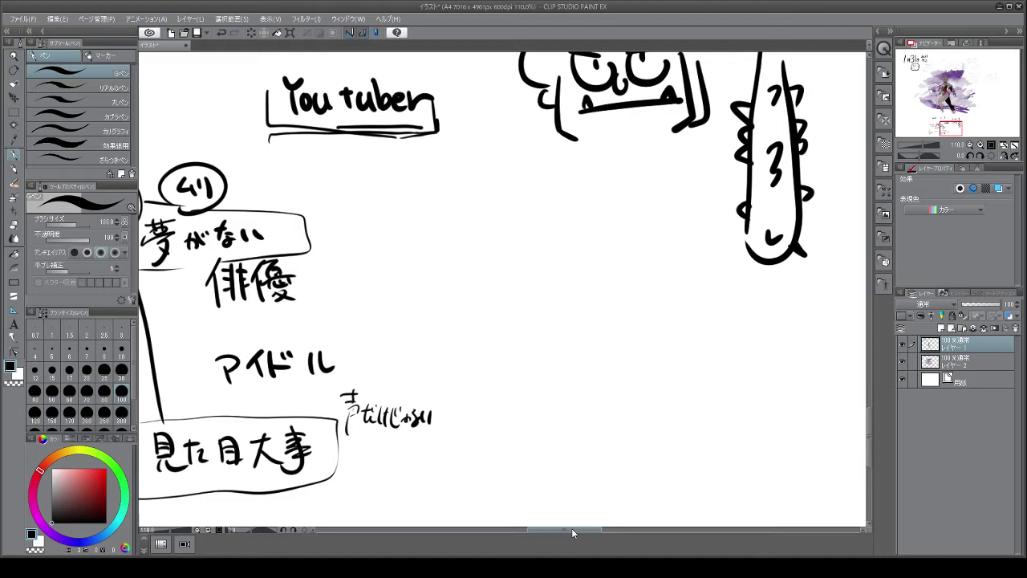
pyautogui.moveTo(575, 310)
pyautogui.mouseDown()
pyautogui.moveTo(602, 318)
pyautogui.moveTo(578, 347)
pyautogui.moveTo(631, 311)
pyautogui.mouseUp()
pyautogui.moveTo(616, 311); pyautogui.dragTo(633, 345)
pyautogui.moveTo(648, 311); pyautogui.dragTo(636, 347)
pyautogui.moveTo(640, 329); pyautogui.dragTo(686, 339)
# - Handwrite "声優志望" above "3万人"
pyautogui.moveTo(530, 241)
pyautogui.mouseDown()
pyautogui.moveTo(551, 240)
pyautogui.moveTo(541, 251)
pyautogui.mouseUp()
pyautogui.moveTo(533, 250); pyautogui.dragTo(552, 257)
pyautogui.moveTo(552, 257); pyautogui.dragTo(528, 284)
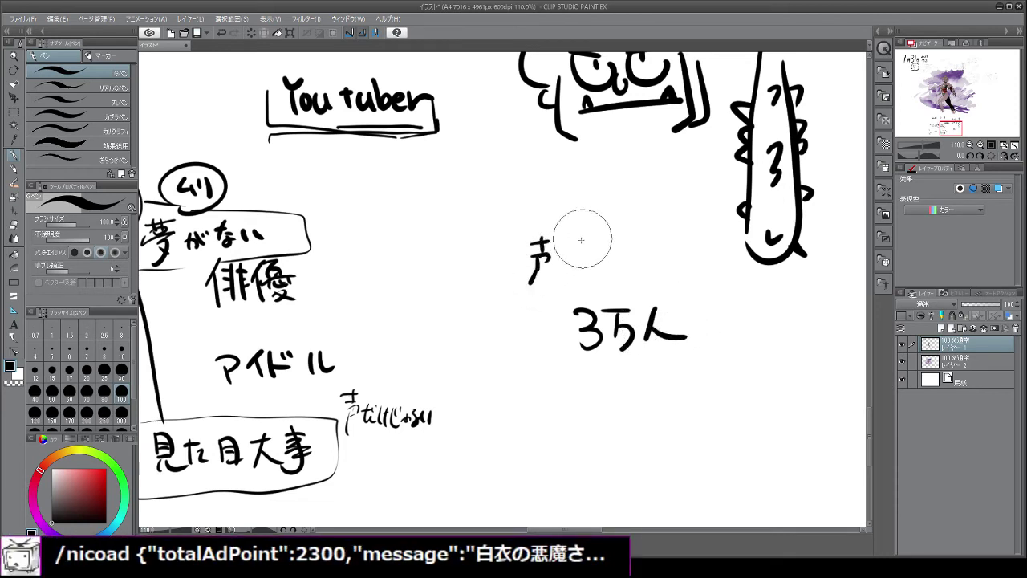
pyautogui.moveTo(564, 240)
pyautogui.mouseDown()
pyautogui.moveTo(565, 269)
pyautogui.moveTo(575, 243)
pyautogui.moveTo(568, 265)
pyautogui.moveTo(616, 245)
pyautogui.mouseUp()
pyautogui.moveTo(607, 240); pyautogui.dragTo(615, 257)
pyautogui.moveTo(603, 262)
pyautogui.mouseDown()
pyautogui.moveTo(625, 269)
pyautogui.moveTo(619, 262)
pyautogui.mouseUp()
pyautogui.moveTo(633, 238)
pyautogui.mouseDown()
pyautogui.moveTo(634, 249)
pyautogui.moveTo(657, 252)
pyautogui.moveTo(644, 275)
pyautogui.mouseUp()
pyautogui.moveTo(638, 265); pyautogui.dragTo(660, 275)
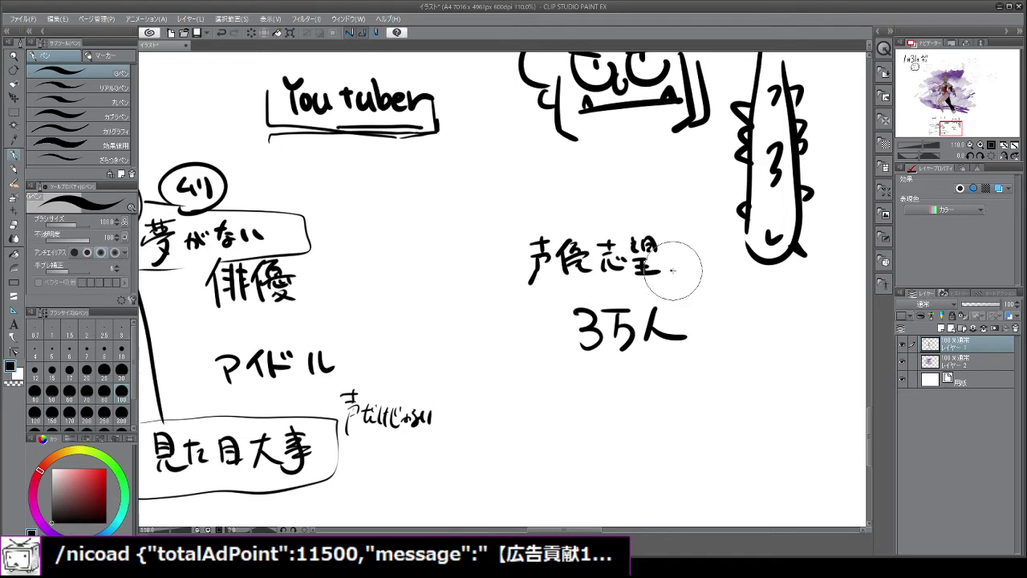
# - Draw a pair of oval half-lidded eyes with pupils and eyebrows below and to the right of "3万人"
pyautogui.moveTo(692, 401)
pyautogui.mouseDown()
pyautogui.moveTo(744, 376)
pyautogui.moveTo(702, 406)
pyautogui.moveTo(761, 381)
pyautogui.moveTo(785, 369)
pyautogui.mouseUp()
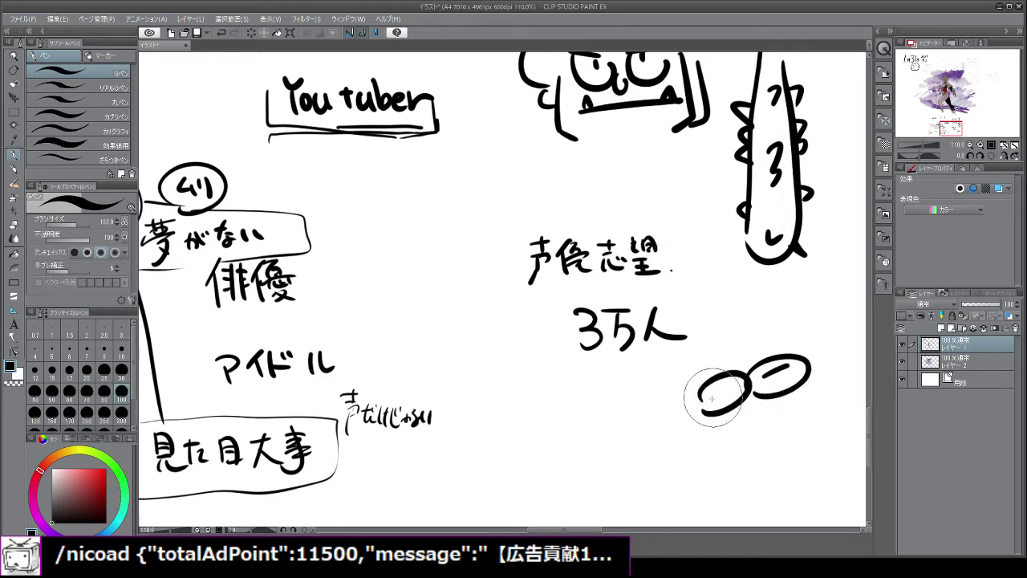
pyautogui.moveTo(707, 396); pyautogui.dragTo(726, 398)
pyautogui.moveTo(777, 367)
pyautogui.mouseDown()
pyautogui.moveTo(748, 365)
pyautogui.moveTo(775, 350)
pyautogui.mouseUp()
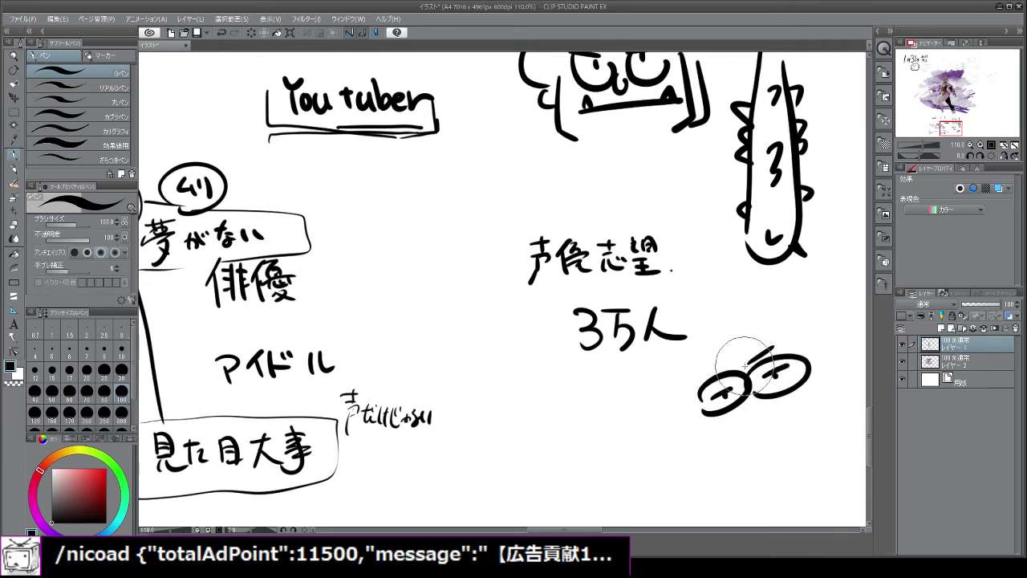
pyautogui.moveTo(708, 391); pyautogui.dragTo(727, 388)
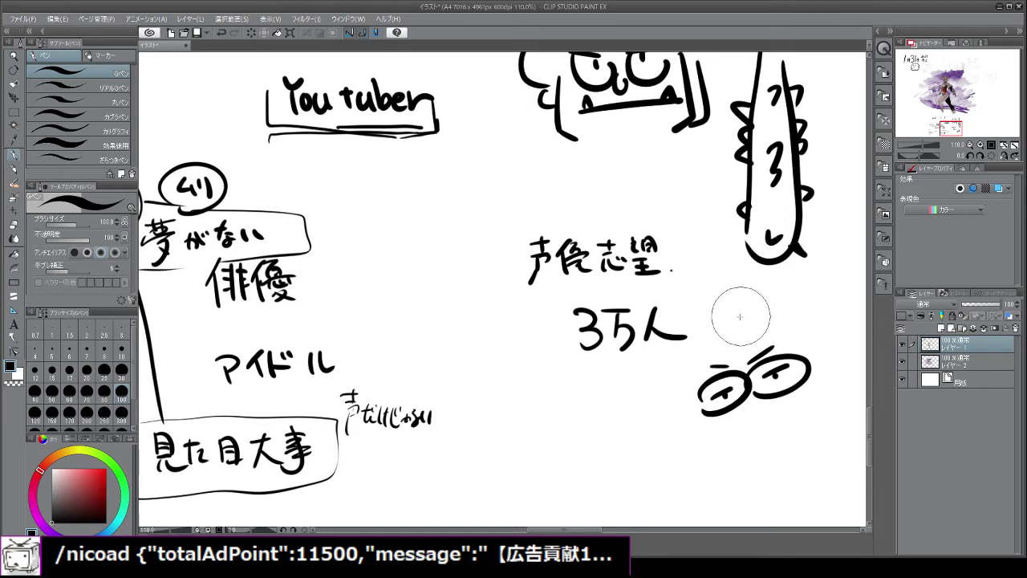
# - Draw the parted hair, head outline, jaw and ear around the half-lidded eyes, joining the head to the spiked bat
pyautogui.moveTo(717, 311)
pyautogui.mouseDown()
pyautogui.moveTo(762, 291)
pyautogui.moveTo(790, 326)
pyautogui.moveTo(799, 365)
pyautogui.mouseUp()
pyautogui.moveTo(762, 295)
pyautogui.mouseDown()
pyautogui.moveTo(794, 361)
pyautogui.moveTo(795, 334)
pyautogui.moveTo(807, 354)
pyautogui.moveTo(809, 393)
pyautogui.mouseUp()
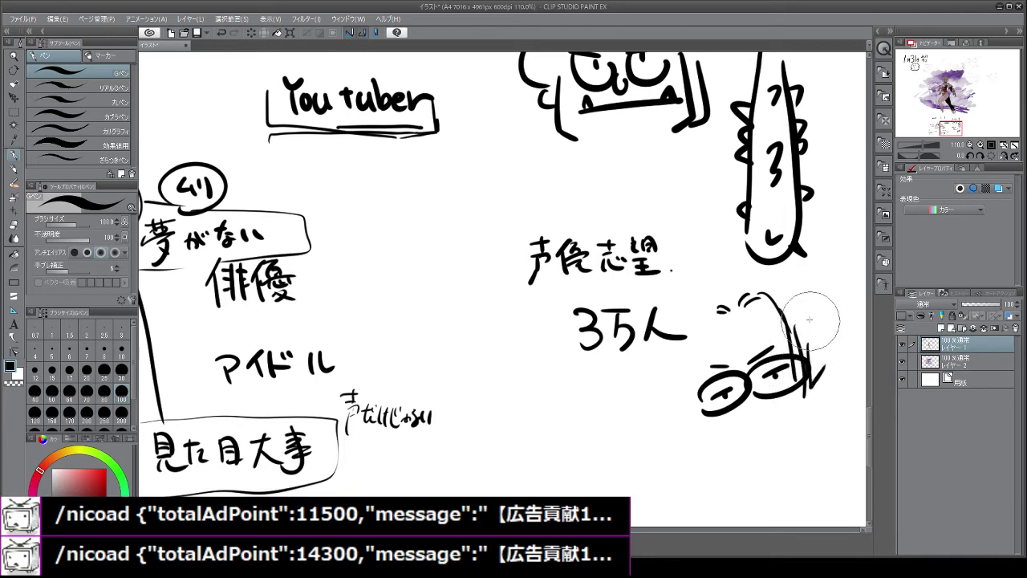
pyautogui.moveTo(730, 281)
pyautogui.mouseDown()
pyautogui.moveTo(807, 255)
pyautogui.moveTo(852, 325)
pyautogui.mouseUp()
pyautogui.moveTo(734, 262)
pyautogui.mouseDown()
pyautogui.moveTo(703, 279)
pyautogui.moveTo(670, 405)
pyautogui.mouseUp()
pyautogui.moveTo(708, 321)
pyautogui.mouseDown()
pyautogui.moveTo(704, 405)
pyautogui.moveTo(688, 352)
pyautogui.moveTo(699, 441)
pyautogui.mouseUp()
pyautogui.moveTo(676, 401)
pyautogui.mouseDown()
pyautogui.moveTo(705, 437)
pyautogui.moveTo(792, 474)
pyautogui.moveTo(823, 441)
pyautogui.mouseUp()
pyautogui.moveTo(841, 363)
pyautogui.mouseDown()
pyautogui.moveTo(848, 395)
pyautogui.moveTo(832, 409)
pyautogui.mouseUp()
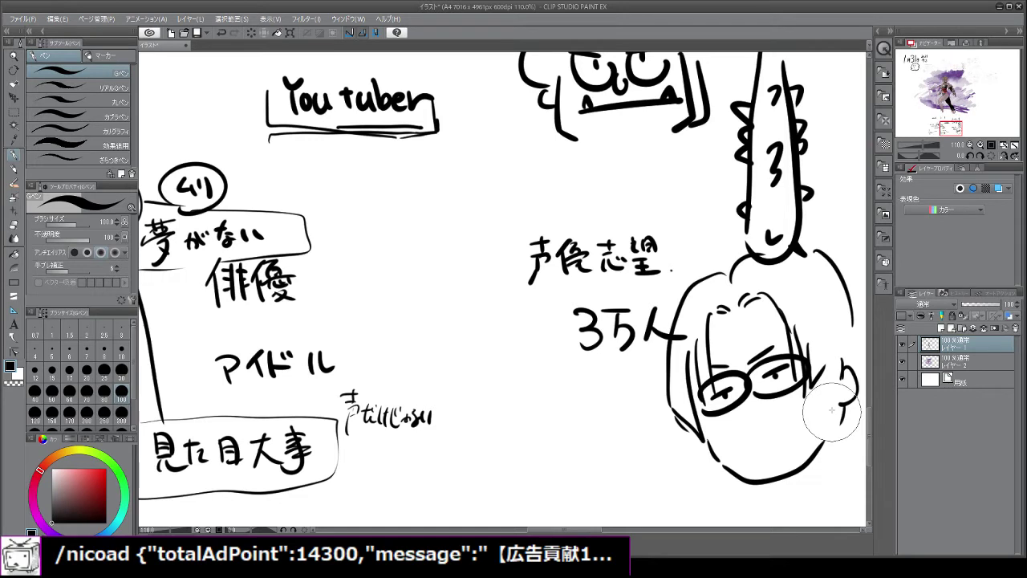
# - Add the nose, mouth and remaining head outline to the large face, and handwrite the voice actor's name beside its chin
pyautogui.moveTo(744, 405); pyautogui.dragTo(749, 418)
pyautogui.moveTo(756, 416); pyautogui.dragTo(775, 438)
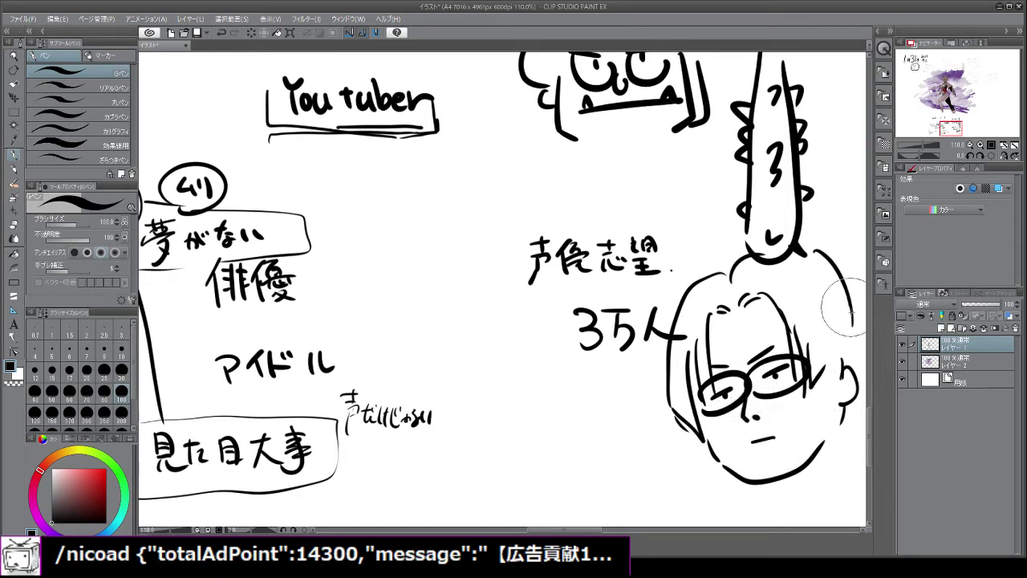
pyautogui.moveTo(852, 312); pyautogui.dragTo(857, 355)
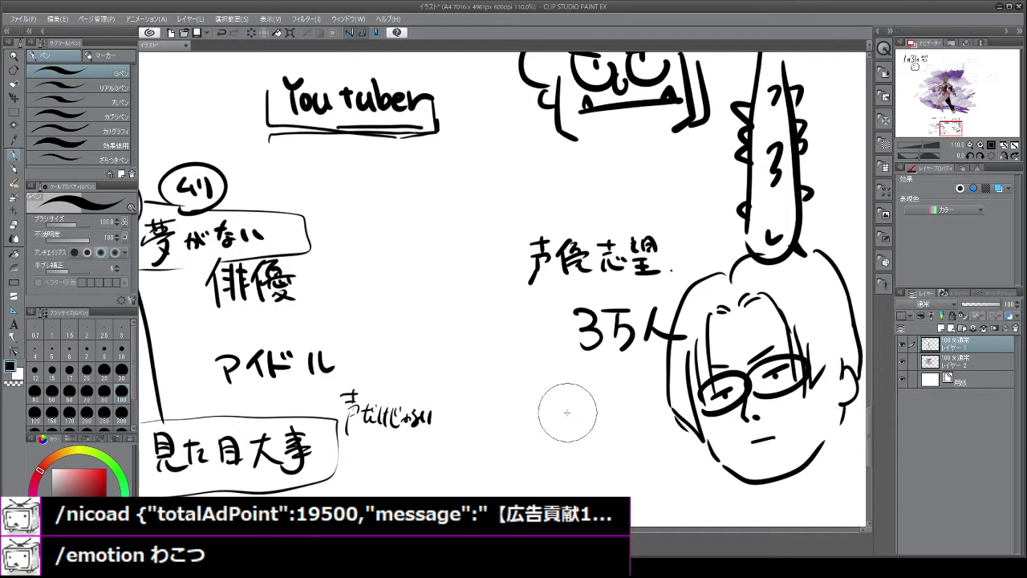
pyautogui.moveTo(554, 440)
pyautogui.mouseDown()
pyautogui.moveTo(570, 431)
pyautogui.moveTo(568, 470)
pyautogui.moveTo(577, 456)
pyautogui.moveTo(584, 461)
pyautogui.moveTo(596, 432)
pyautogui.moveTo(665, 436)
pyautogui.mouseUp()
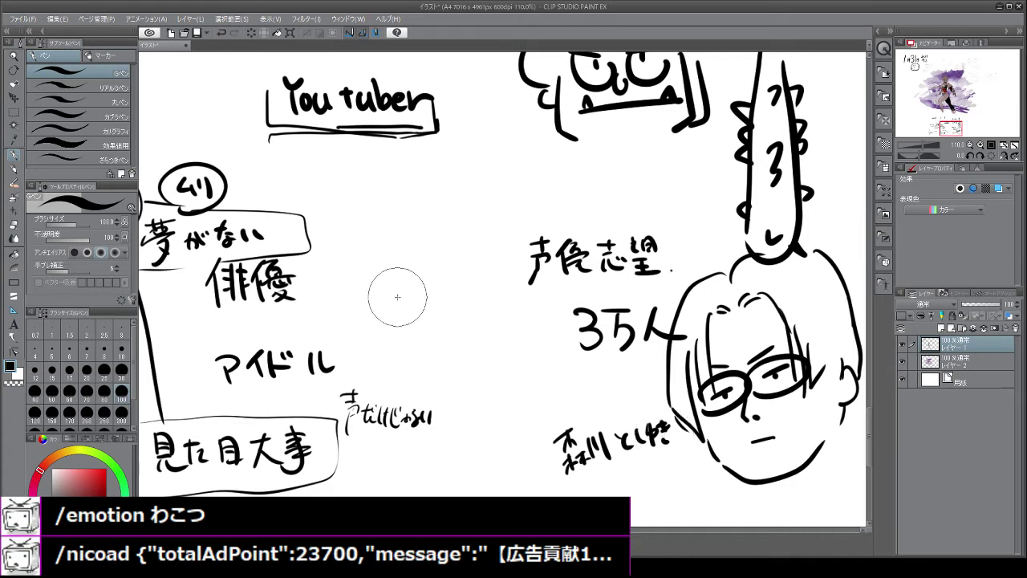
# - Draw a small oval face with round glasses, nose, mouth and short fringe strokes between "俳優" and "声優志望"
pyautogui.moveTo(394, 295)
pyautogui.mouseDown()
pyautogui.moveTo(429, 210)
pyautogui.moveTo(470, 325)
pyautogui.mouseUp()
pyautogui.moveTo(408, 265)
pyautogui.mouseDown()
pyautogui.moveTo(457, 256)
pyautogui.moveTo(424, 259)
pyautogui.moveTo(440, 290)
pyautogui.mouseUp()
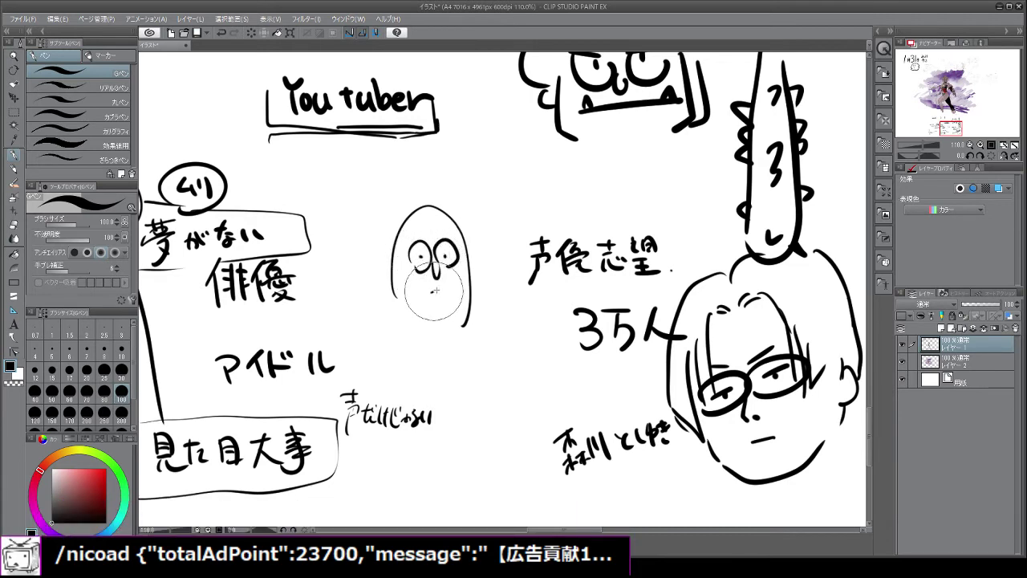
pyautogui.moveTo(416, 212)
pyautogui.mouseDown()
pyautogui.moveTo(418, 225)
pyautogui.moveTo(431, 225)
pyautogui.mouseUp()
pyautogui.moveTo(436, 212); pyautogui.dragTo(436, 226)
pyautogui.moveTo(442, 214)
pyautogui.mouseDown()
pyautogui.moveTo(468, 253)
pyautogui.moveTo(401, 258)
pyautogui.mouseUp()
# - Handwrite "ジョイマン" and a second caption line under the small oval face, and finish its glasses
pyautogui.moveTo(403, 321)
pyautogui.mouseDown()
pyautogui.moveTo(411, 336)
pyautogui.moveTo(417, 324)
pyautogui.moveTo(437, 328)
pyautogui.mouseUp()
pyautogui.moveTo(438, 315); pyautogui.dragTo(467, 325)
pyautogui.moveTo(443, 263); pyautogui.dragTo(456, 268)
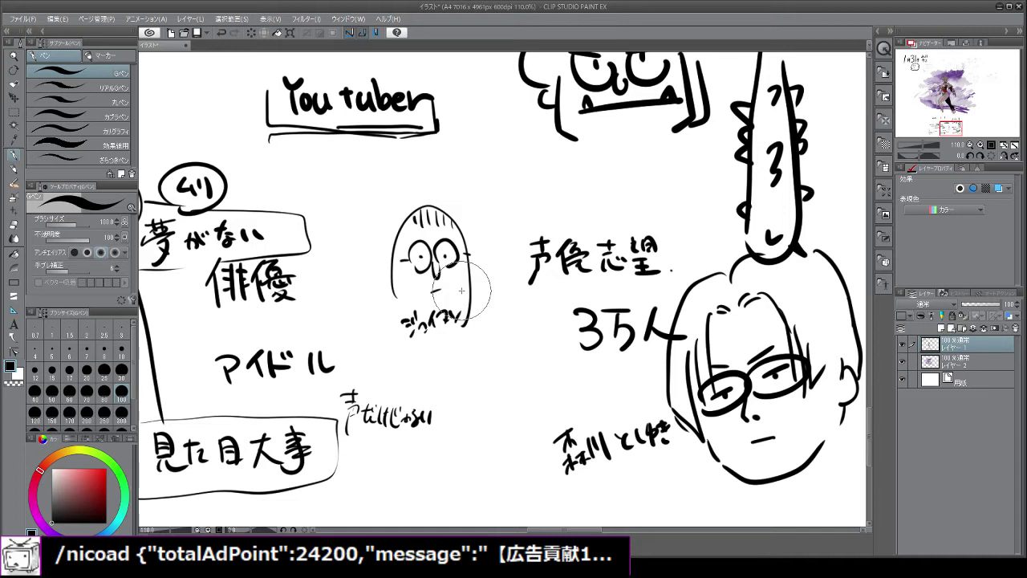
pyautogui.moveTo(433, 341); pyautogui.dragTo(458, 339)
pyautogui.moveTo(446, 329); pyautogui.dragTo(433, 367)
pyautogui.moveTo(445, 350)
pyautogui.mouseDown()
pyautogui.moveTo(461, 366)
pyautogui.moveTo(452, 355)
pyautogui.moveTo(484, 363)
pyautogui.moveTo(495, 335)
pyautogui.moveTo(493, 353)
pyautogui.moveTo(508, 344)
pyautogui.moveTo(519, 353)
pyautogui.moveTo(509, 329)
pyautogui.mouseUp()
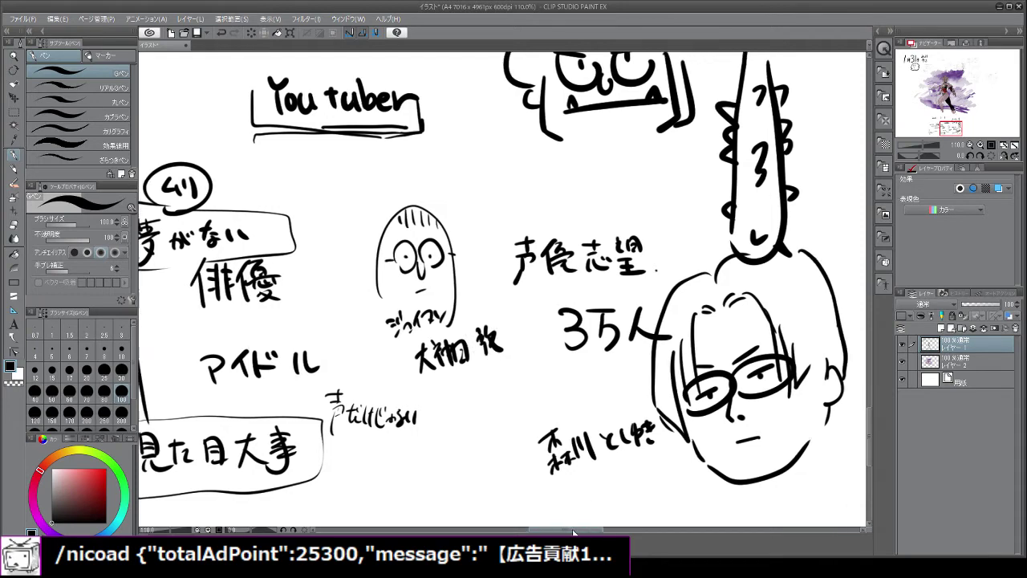
# - Add jagged hair strokes in front of the large face's ear and close its jawline below the ear
pyautogui.moveTo(572, 531); pyautogui.dragTo(598, 532)
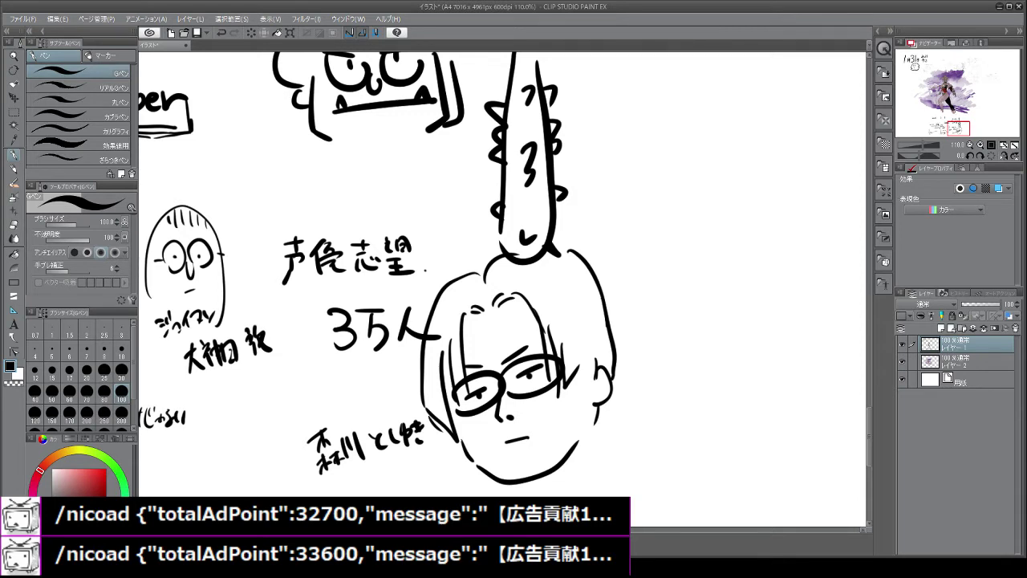
pyautogui.moveTo(561, 367)
pyautogui.mouseDown()
pyautogui.moveTo(583, 374)
pyautogui.moveTo(582, 362)
pyautogui.moveTo(585, 382)
pyautogui.moveTo(610, 363)
pyautogui.mouseUp()
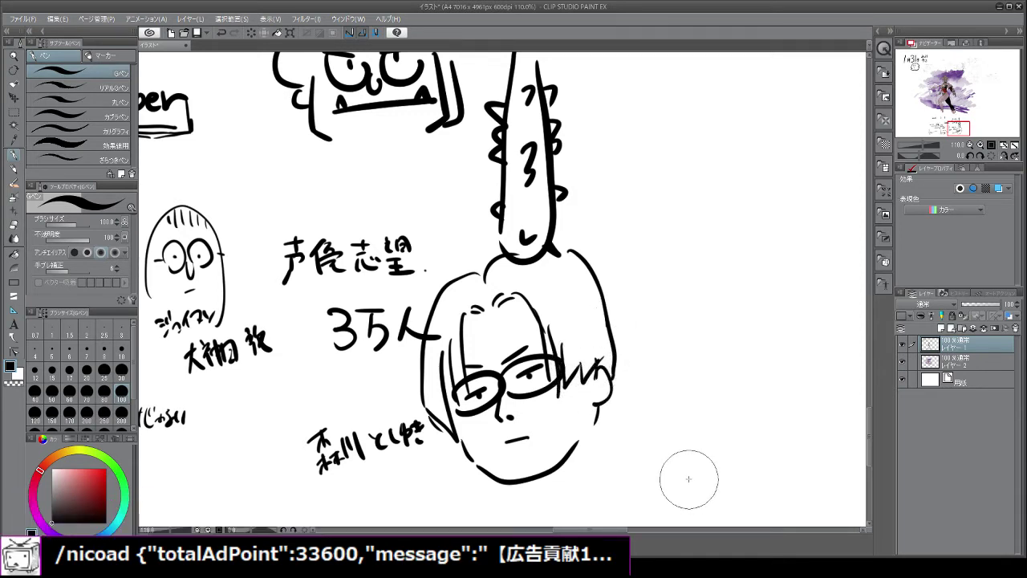
pyautogui.moveTo(598, 403); pyautogui.dragTo(589, 425)
pyautogui.hotkey('ctrl', 'z')
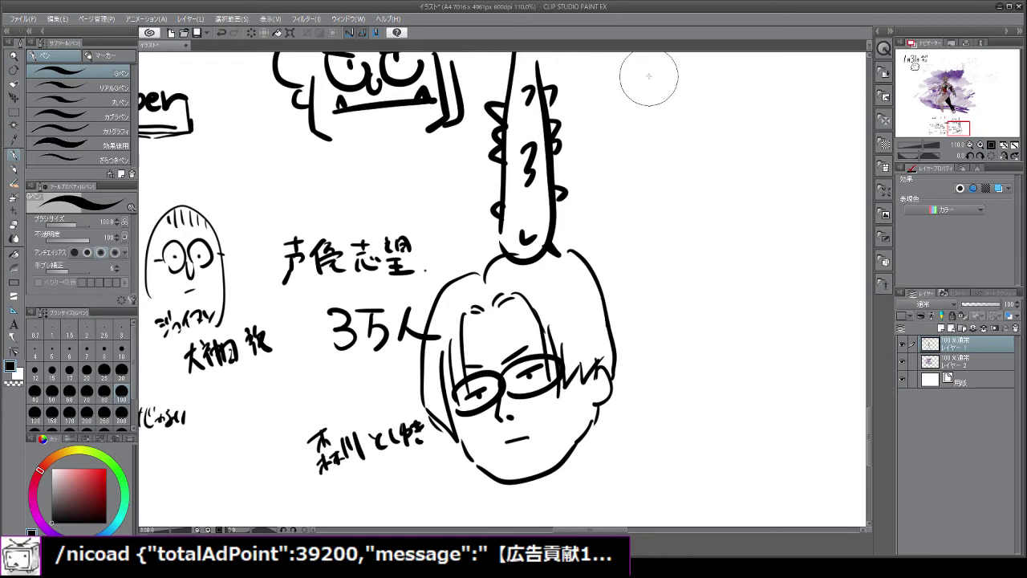
# - Handwrite "養生所" and "アフレコ現場" in the empty area beside the spiked bat and underline both
pyautogui.moveTo(620, 83)
pyautogui.mouseDown()
pyautogui.moveTo(622, 111)
pyautogui.moveTo(647, 102)
pyautogui.moveTo(639, 118)
pyautogui.moveTo(655, 90)
pyautogui.moveTo(670, 120)
pyautogui.mouseUp()
pyautogui.moveTo(681, 84)
pyautogui.mouseDown()
pyautogui.moveTo(692, 89)
pyautogui.moveTo(687, 121)
pyautogui.moveTo(706, 120)
pyautogui.mouseUp()
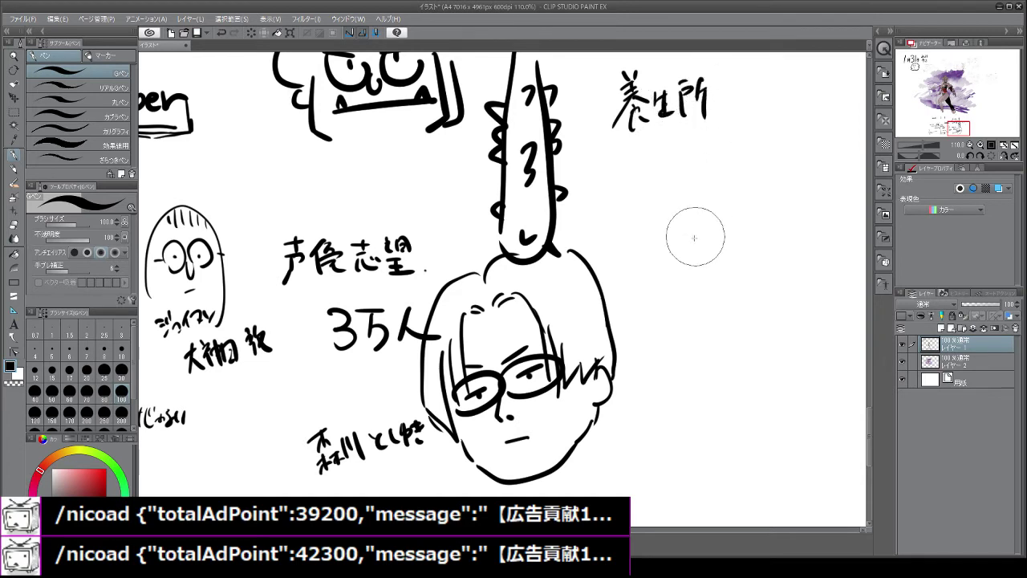
pyautogui.moveTo(647, 211)
pyautogui.mouseDown()
pyautogui.moveTo(671, 209)
pyautogui.moveTo(657, 238)
pyautogui.moveTo(716, 224)
pyautogui.mouseUp()
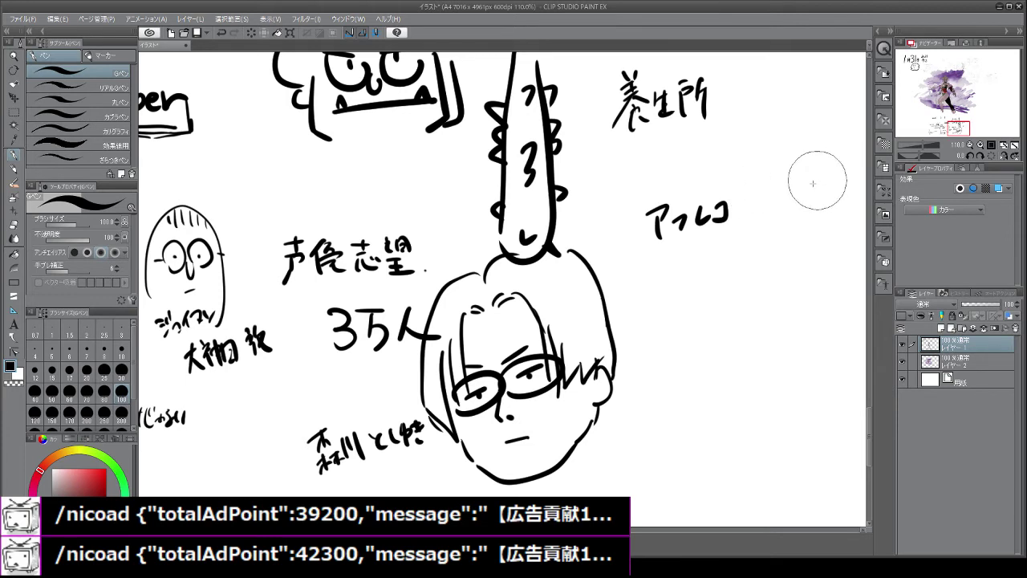
pyautogui.moveTo(782, 194)
pyautogui.mouseDown()
pyautogui.moveTo(806, 210)
pyautogui.moveTo(806, 197)
pyautogui.moveTo(812, 218)
pyautogui.mouseUp()
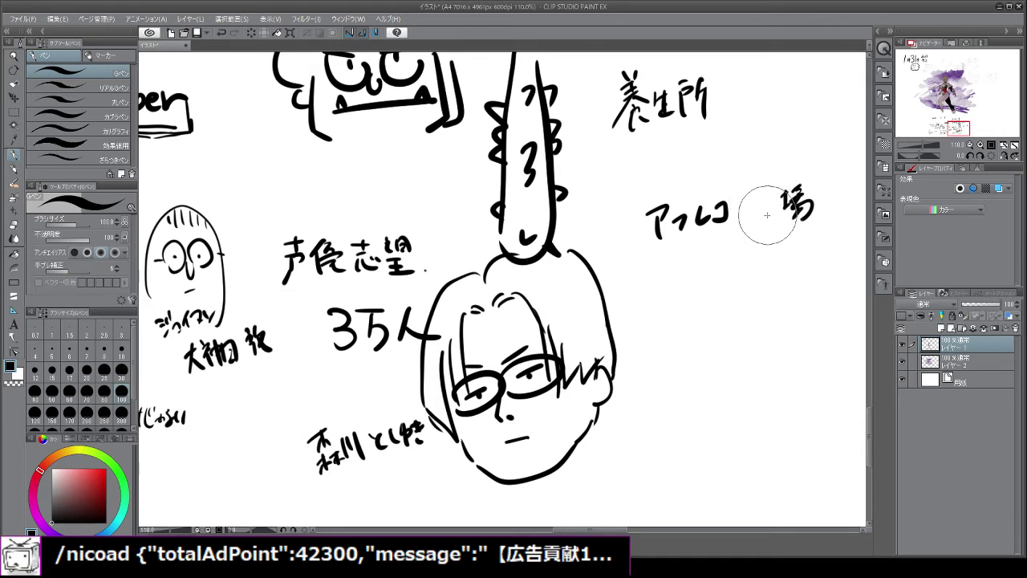
pyautogui.moveTo(735, 196)
pyautogui.mouseDown()
pyautogui.moveTo(745, 217)
pyautogui.moveTo(779, 213)
pyautogui.mouseUp()
pyautogui.moveTo(598, 146); pyautogui.dragTo(740, 114)
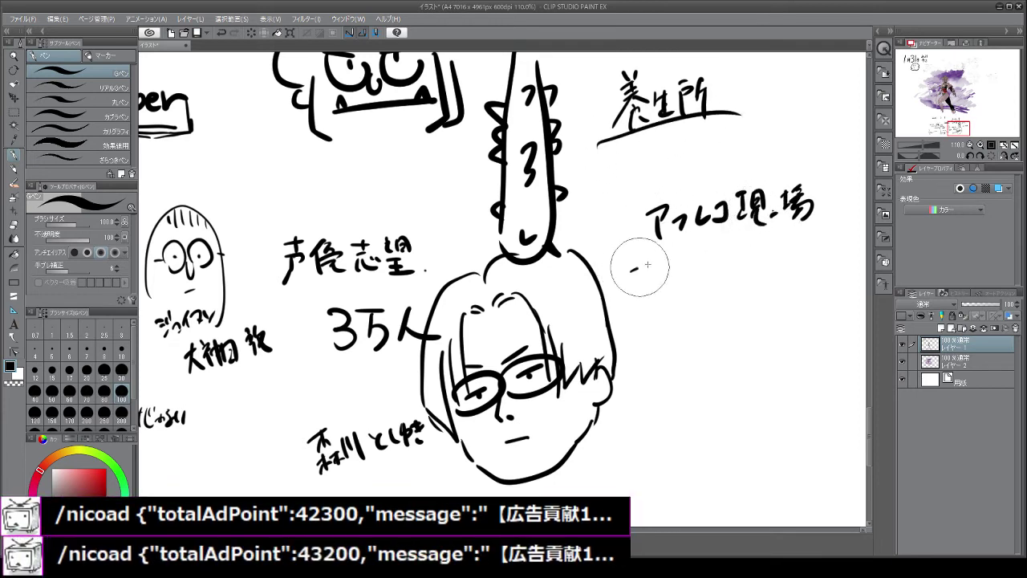
pyautogui.moveTo(630, 271); pyautogui.dragTo(845, 218)
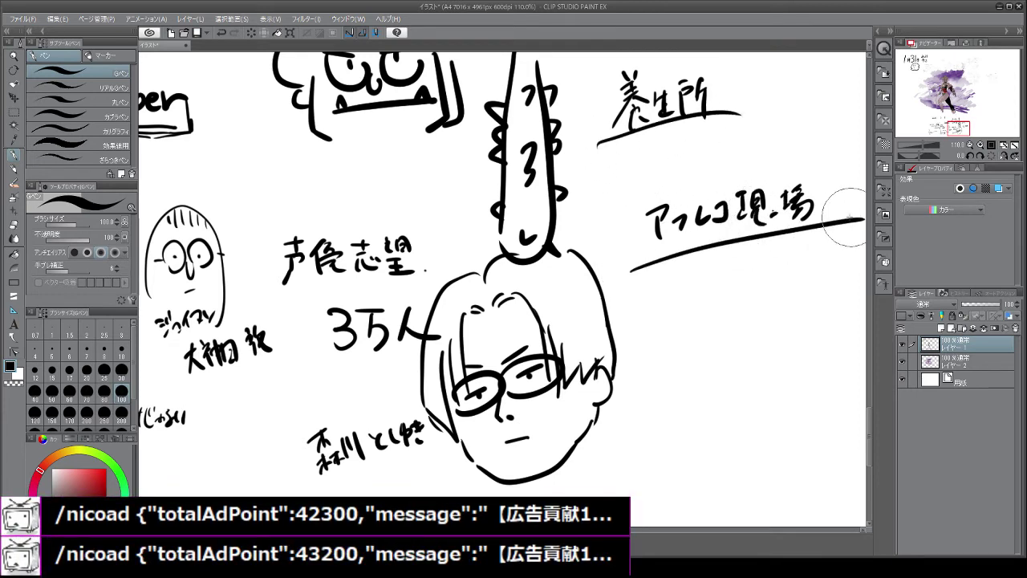
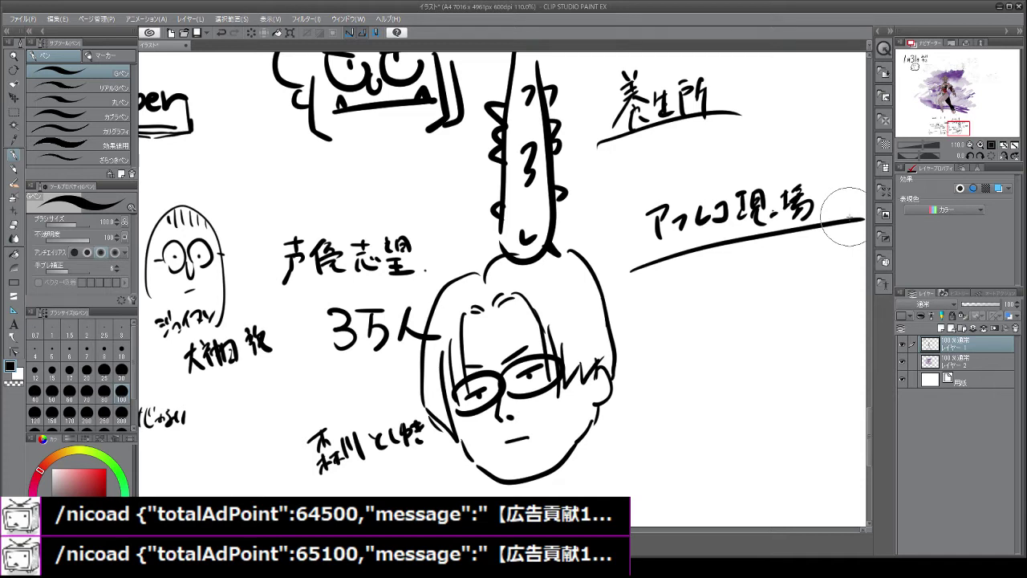
# - Handwrite "アクセルゼロ" below the "アフレコ現場" underline and a two-line BL note with "600作品" beside the large face's chin
pyautogui.moveTo(622, 294)
pyautogui.mouseDown()
pyautogui.moveTo(627, 317)
pyautogui.moveTo(649, 309)
pyautogui.mouseUp()
pyautogui.moveTo(651, 296)
pyautogui.mouseDown()
pyautogui.moveTo(660, 294)
pyautogui.moveTo(660, 312)
pyautogui.moveTo(695, 277)
pyautogui.moveTo(692, 299)
pyautogui.moveTo(706, 290)
pyautogui.mouseUp()
pyautogui.moveTo(705, 274); pyautogui.dragTo(707, 290)
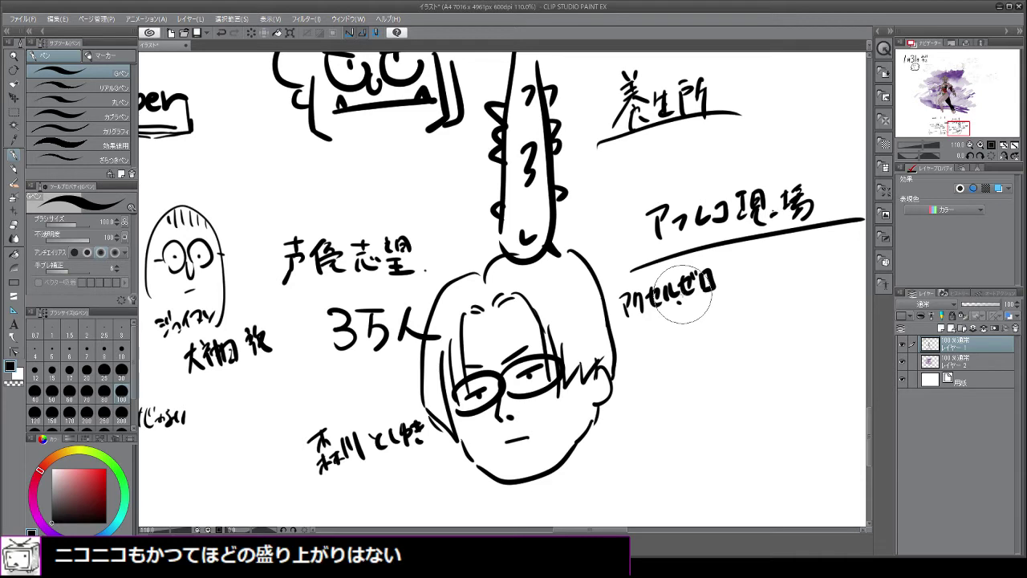
pyautogui.moveTo(575, 461)
pyautogui.mouseDown()
pyautogui.moveTo(576, 488)
pyautogui.moveTo(576, 474)
pyautogui.moveTo(576, 486)
pyautogui.moveTo(607, 480)
pyautogui.moveTo(610, 440)
pyautogui.moveTo(617, 469)
pyautogui.moveTo(615, 437)
pyautogui.moveTo(631, 443)
pyautogui.moveTo(639, 467)
pyautogui.moveTo(614, 505)
pyautogui.moveTo(681, 475)
pyautogui.moveTo(671, 484)
pyautogui.mouseUp()
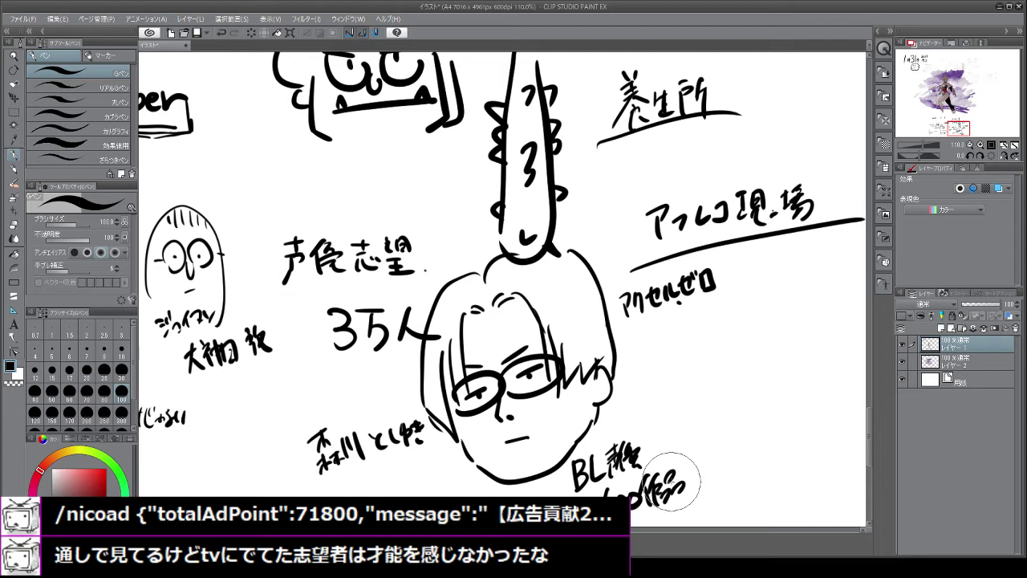
# - Draw a rectangular frame around the small oval face and its captions, with an arrow pointing up at it from below
pyautogui.moveTo(160, 175)
pyautogui.mouseDown()
pyautogui.moveTo(250, 187)
pyautogui.moveTo(277, 380)
pyautogui.moveTo(167, 393)
pyautogui.mouseUp()
pyautogui.moveTo(144, 164)
pyautogui.mouseDown()
pyautogui.moveTo(169, 259)
pyautogui.moveTo(159, 371)
pyautogui.mouseUp()
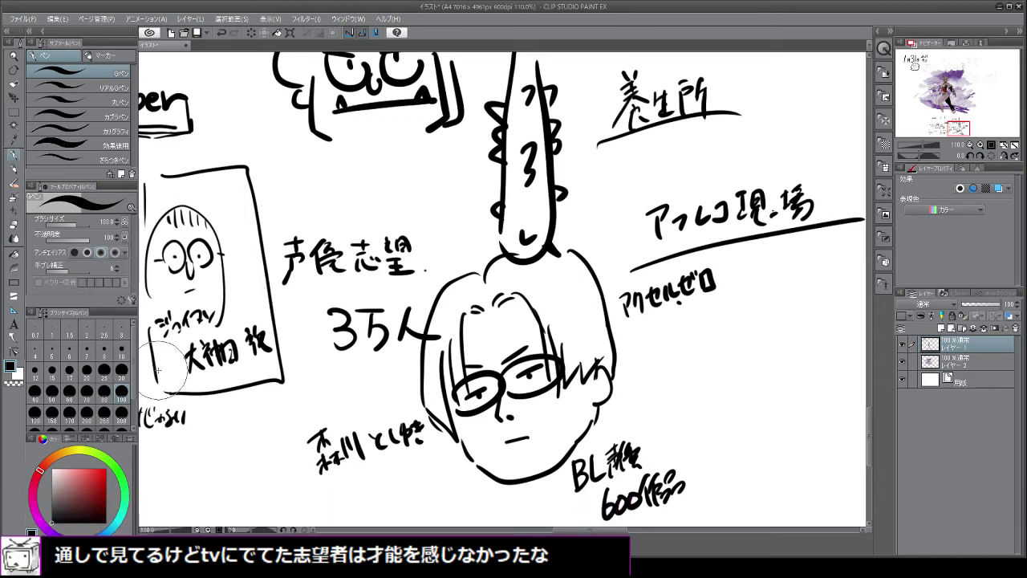
pyautogui.moveTo(229, 417); pyautogui.dragTo(243, 414)
pyautogui.moveTo(235, 404); pyautogui.dragTo(247, 459)
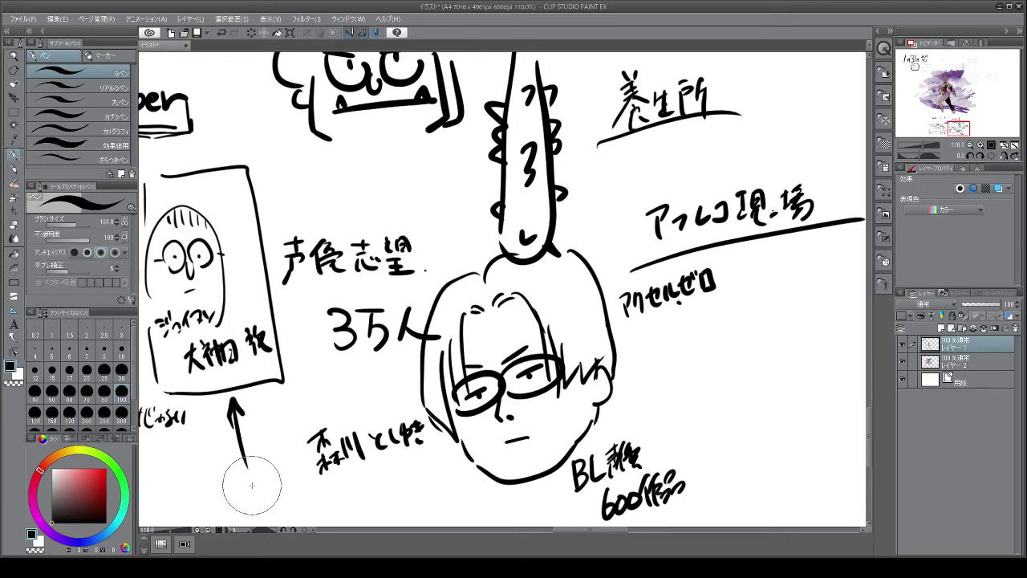
# - Handwrite "2.5次元俳優" in the empty area above and to the right of "養生所"
pyautogui.scroll(-4, 348, 365)
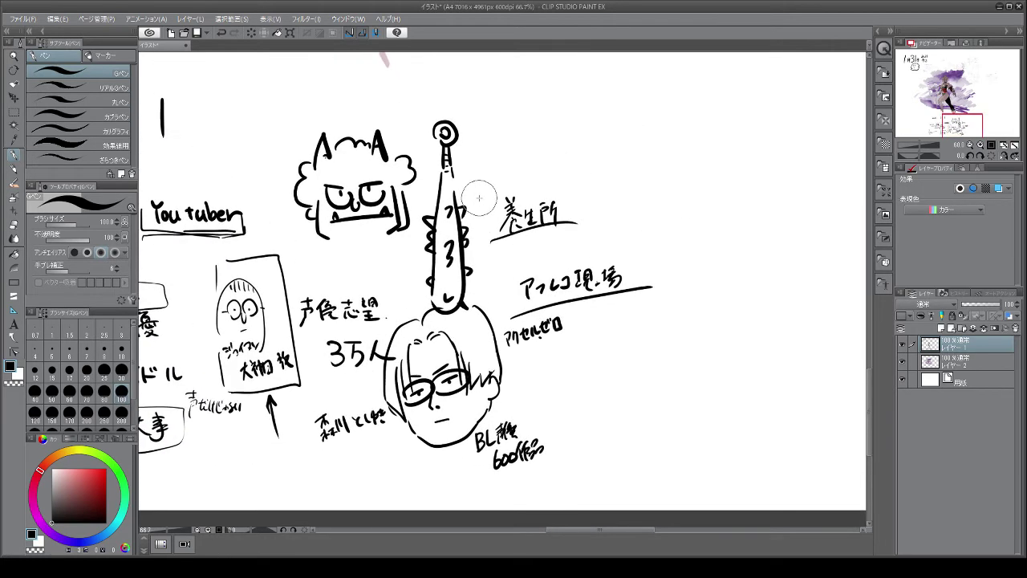
pyautogui.moveTo(644, 117)
pyautogui.mouseDown()
pyautogui.moveTo(675, 142)
pyautogui.moveTo(689, 117)
pyautogui.mouseUp()
pyautogui.click(667, 138)
pyautogui.moveTo(707, 114); pyautogui.dragTo(727, 121)
pyautogui.moveTo(711, 124)
pyautogui.mouseDown()
pyautogui.moveTo(701, 139)
pyautogui.moveTo(732, 135)
pyautogui.moveTo(687, 124)
pyautogui.mouseUp()
pyautogui.moveTo(681, 139); pyautogui.dragTo(689, 128)
pyautogui.moveTo(692, 122); pyautogui.dragTo(703, 121)
pyautogui.moveTo(697, 124); pyautogui.dragTo(691, 142)
pyautogui.moveTo(697, 129); pyautogui.dragTo(705, 140)
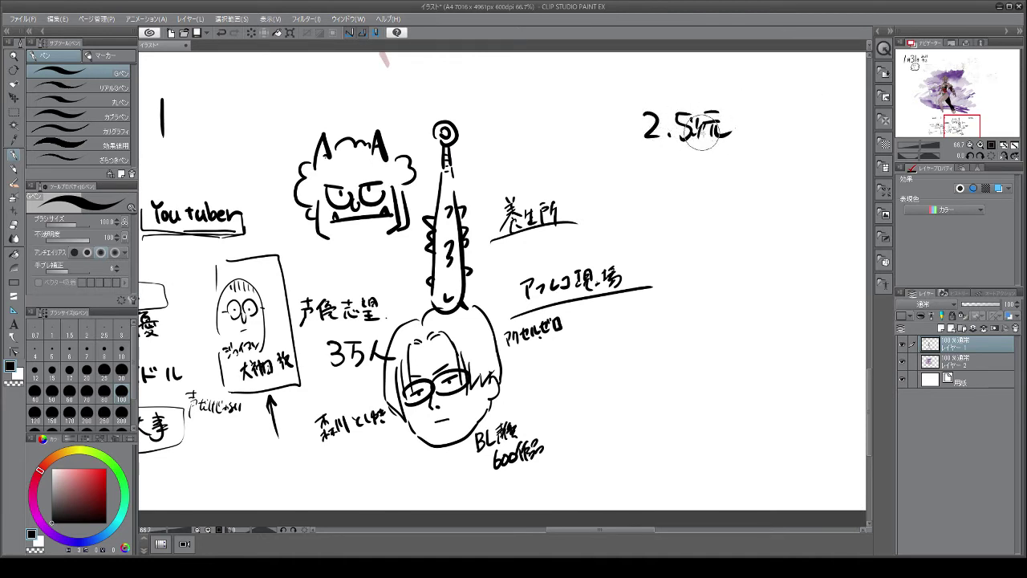
pyautogui.moveTo(753, 104); pyautogui.dragTo(743, 120)
pyautogui.moveTo(747, 114)
pyautogui.mouseDown()
pyautogui.moveTo(748, 141)
pyautogui.moveTo(770, 107)
pyautogui.moveTo(762, 140)
pyautogui.mouseUp()
pyautogui.moveTo(756, 122)
pyautogui.mouseDown()
pyautogui.moveTo(774, 120)
pyautogui.moveTo(777, 138)
pyautogui.mouseUp()
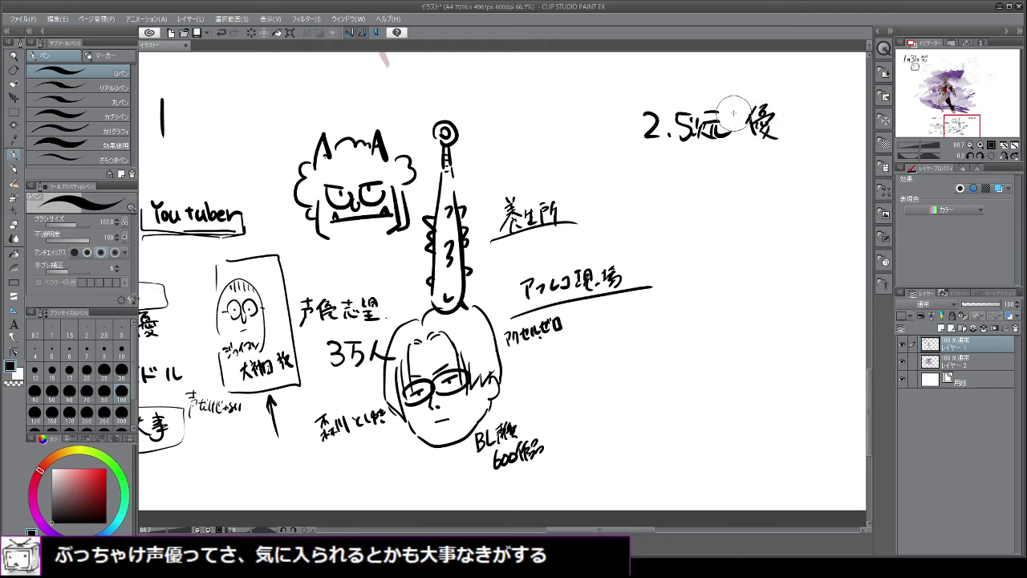
pyautogui.moveTo(727, 114)
pyautogui.mouseDown()
pyautogui.moveTo(732, 138)
pyautogui.moveTo(751, 129)
pyautogui.moveTo(747, 154)
pyautogui.mouseUp()
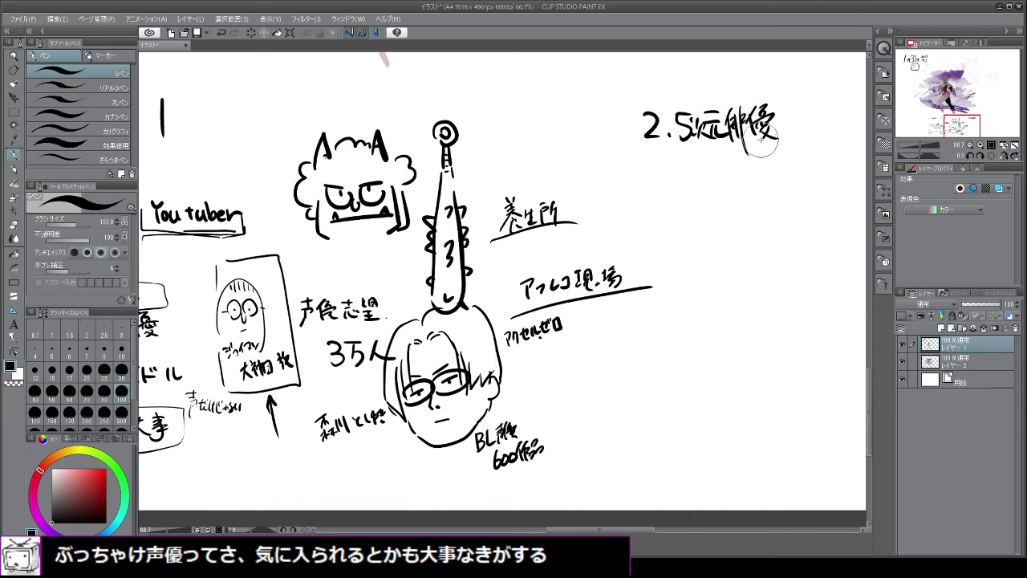
# - Draw a line above the boxed "Youtuber" and a round-topped pole at its right end, turning it into a flag
pyautogui.scroll(-2, 725, 175)
pyautogui.scroll(2, 747, 115)
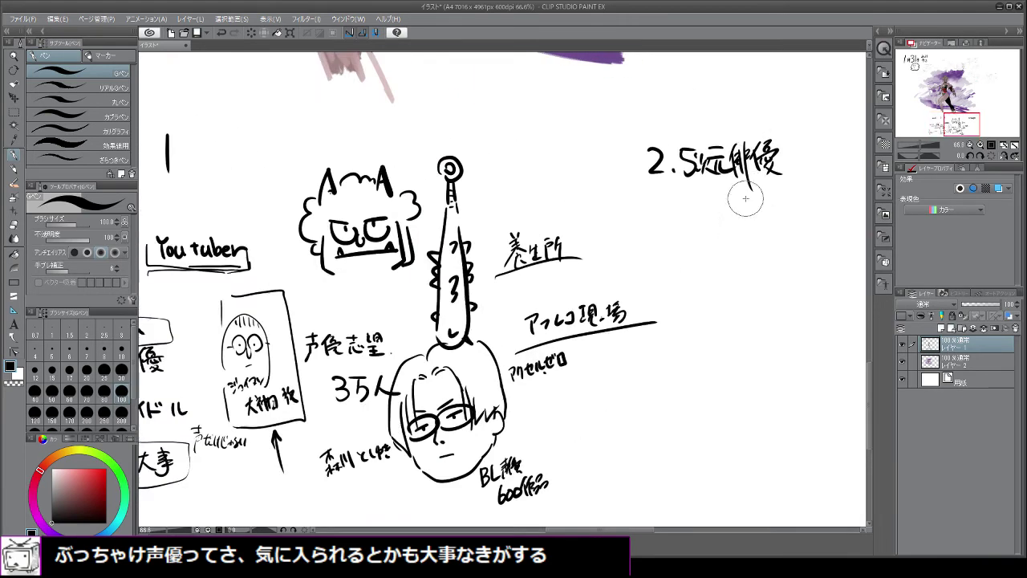
pyautogui.scroll(1, 779, 297)
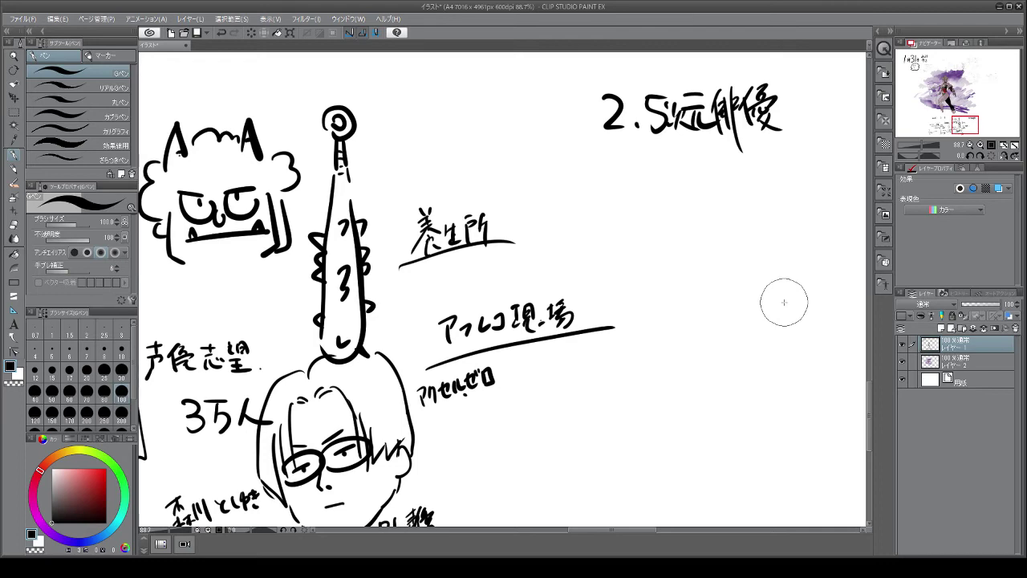
pyautogui.scroll(-3, 725, 225)
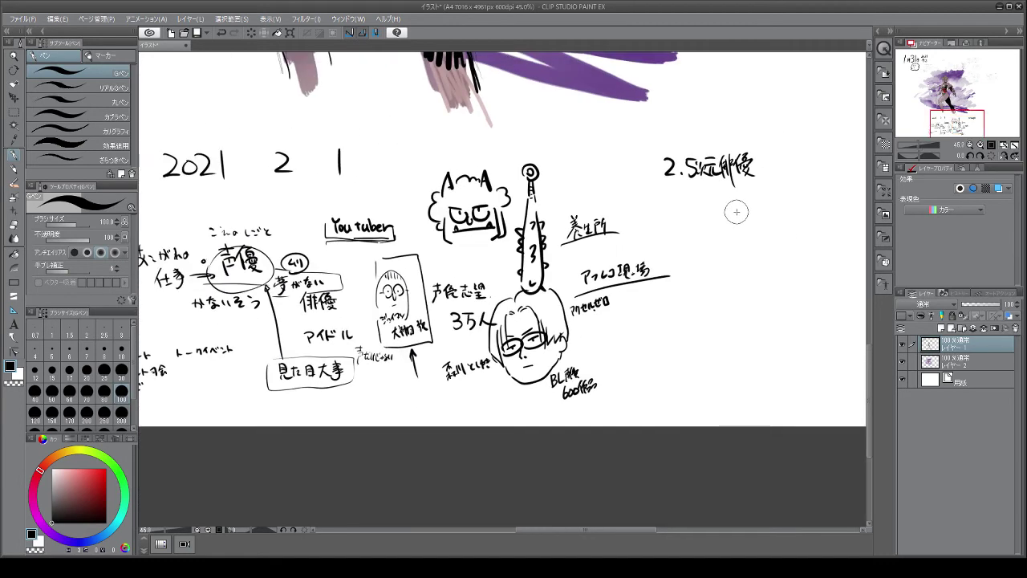
pyautogui.scroll(-1, 736, 212)
pyautogui.scroll(2, 465, 237)
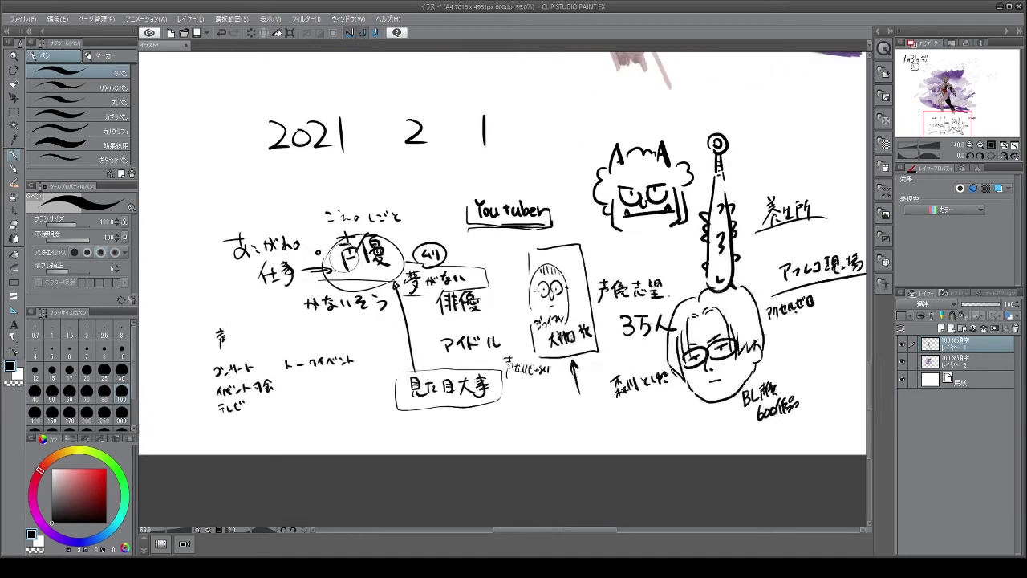
pyautogui.scroll(2, 346, 259)
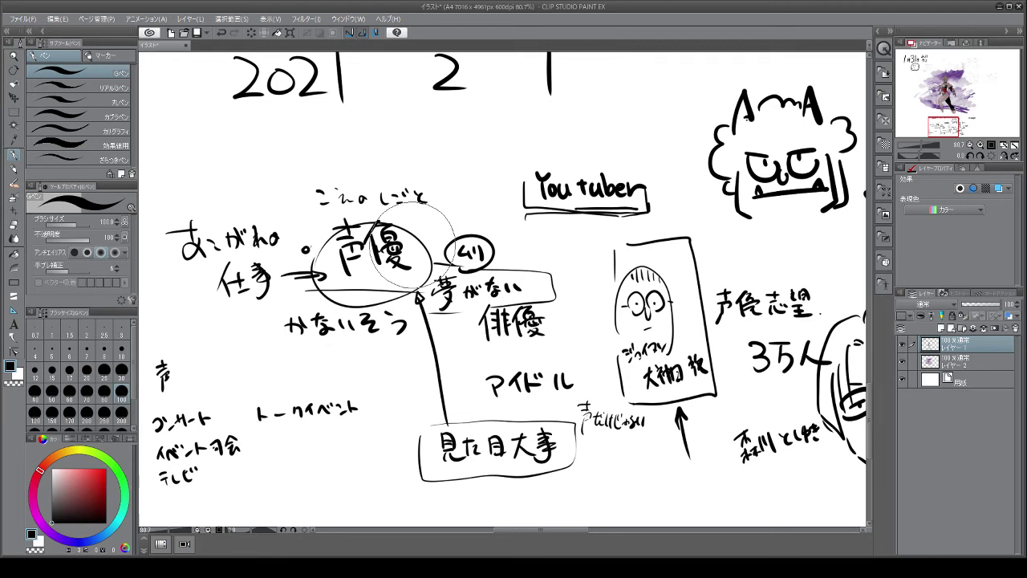
pyautogui.moveTo(523, 163)
pyautogui.mouseDown()
pyautogui.moveTo(661, 163)
pyautogui.moveTo(664, 219)
pyautogui.moveTo(656, 164)
pyautogui.mouseUp()
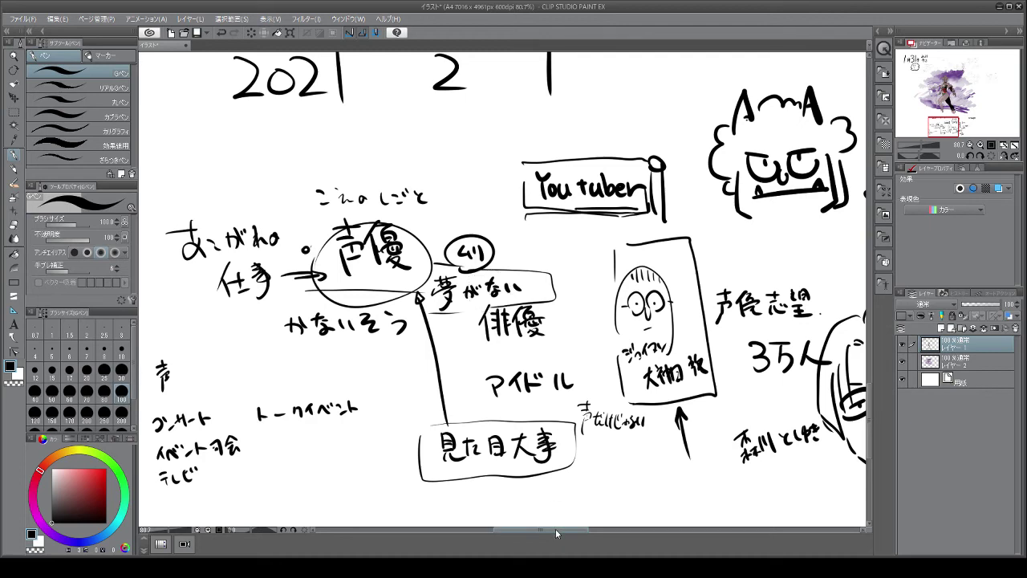
# - Draw a round-eyed face with a nose, short fringe and long curved side strokes in the empty area below "2.5次元俳優"
pyautogui.moveTo(555, 529); pyautogui.dragTo(630, 532)
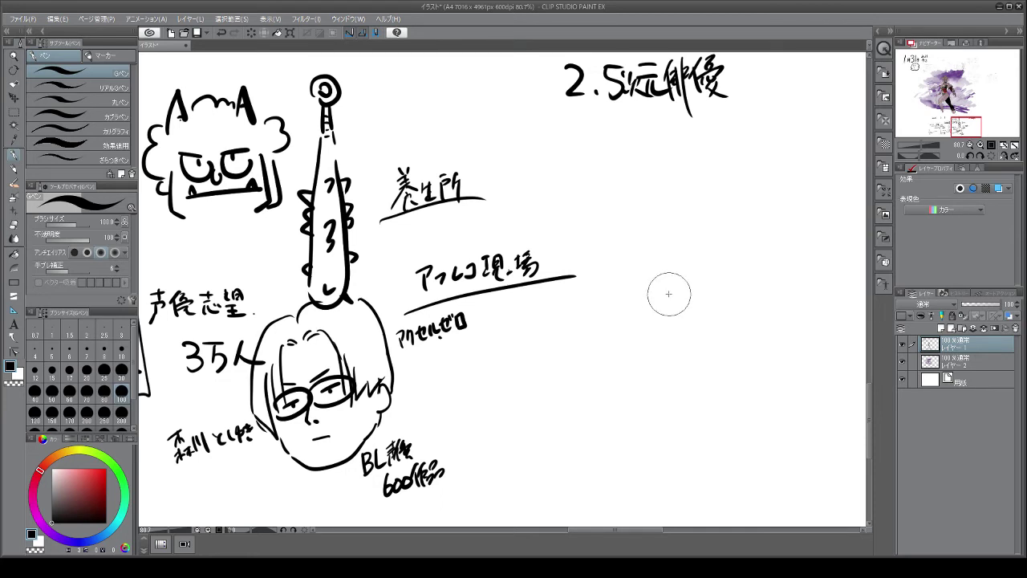
pyautogui.moveTo(663, 289); pyautogui.dragTo(665, 356)
pyautogui.moveTo(676, 289)
pyautogui.mouseDown()
pyautogui.moveTo(679, 299)
pyautogui.moveTo(713, 298)
pyautogui.moveTo(705, 310)
pyautogui.mouseUp()
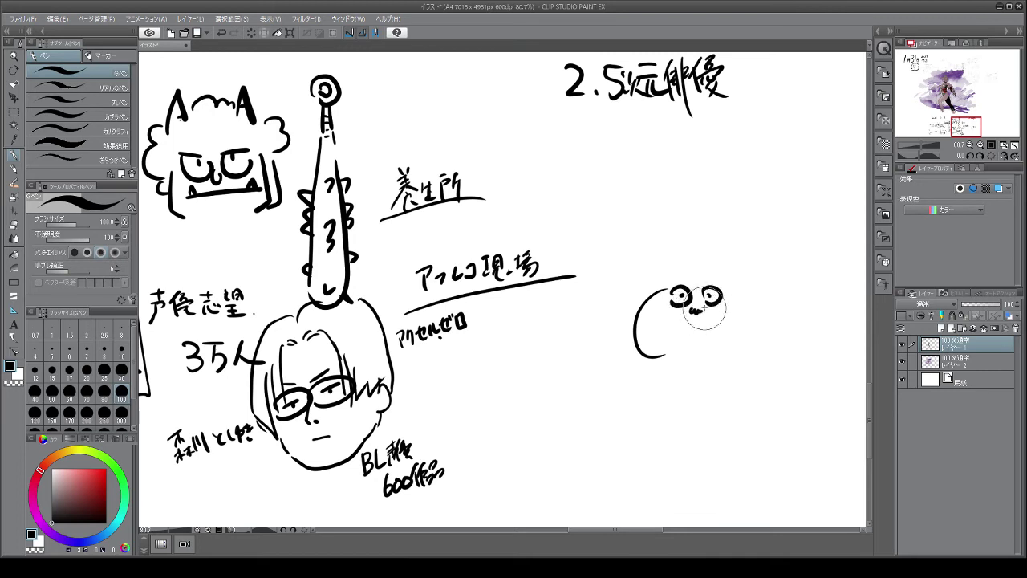
pyautogui.moveTo(676, 276); pyautogui.dragTo(714, 270)
pyautogui.moveTo(685, 276)
pyautogui.mouseDown()
pyautogui.moveTo(726, 273)
pyautogui.moveTo(769, 305)
pyautogui.moveTo(749, 305)
pyautogui.moveTo(771, 366)
pyautogui.moveTo(768, 390)
pyautogui.mouseUp()
pyautogui.moveTo(759, 306); pyautogui.dragTo(767, 374)
pyautogui.moveTo(647, 295); pyautogui.dragTo(619, 378)
pyautogui.moveTo(639, 328); pyautogui.dragTo(625, 389)
# - Give the round-eyed face an open smiling mouth, rounded jaw, dark fringe and extra side hair, and begin its shoulder lines
pyautogui.moveTo(683, 319)
pyautogui.mouseDown()
pyautogui.moveTo(723, 321)
pyautogui.moveTo(688, 355)
pyautogui.moveTo(731, 298)
pyautogui.mouseUp()
pyautogui.moveTo(656, 330); pyautogui.dragTo(696, 370)
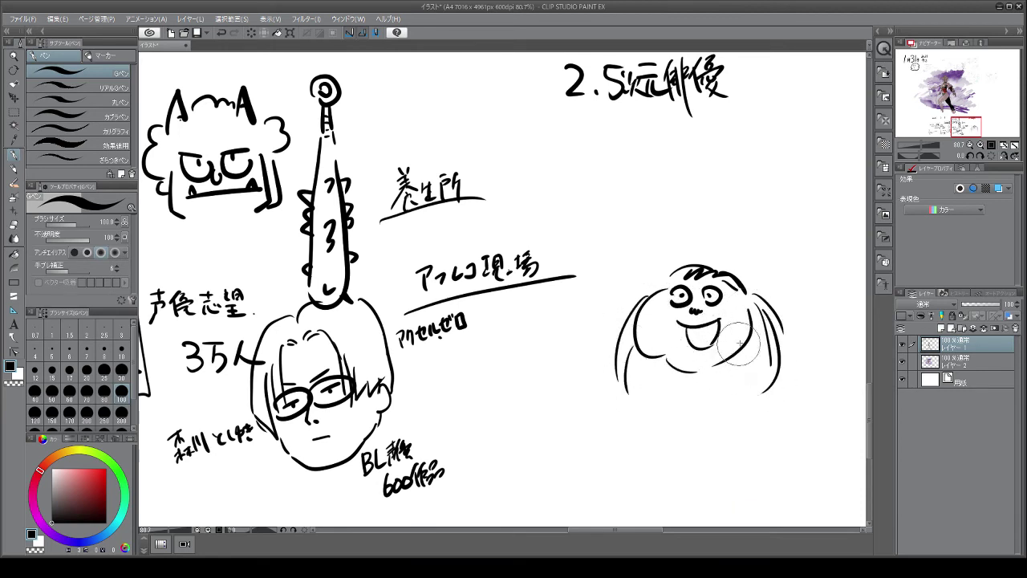
pyautogui.moveTo(718, 325); pyautogui.dragTo(754, 362)
pyautogui.moveTo(655, 356)
pyautogui.mouseDown()
pyautogui.moveTo(699, 372)
pyautogui.moveTo(617, 390)
pyautogui.mouseUp()
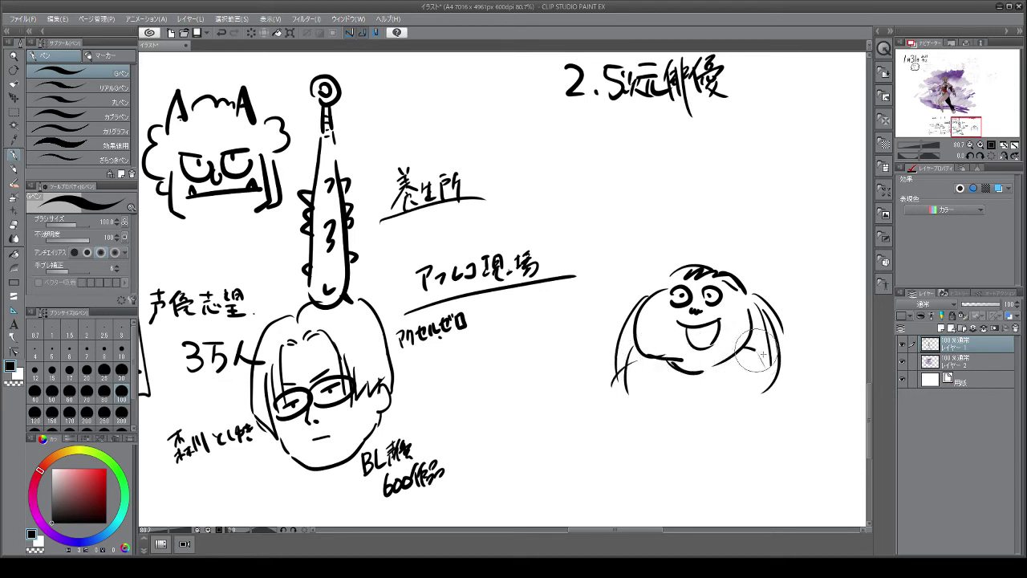
pyautogui.moveTo(759, 355); pyautogui.dragTo(786, 404)
pyautogui.moveTo(619, 387); pyautogui.dragTo(630, 440)
# - Handwrite "超いい声ー" vertically beside the smiling face and draw its rounded body with loose curved arms
pyautogui.moveTo(785, 226); pyautogui.dragTo(801, 233)
pyautogui.moveTo(793, 218)
pyautogui.mouseDown()
pyautogui.moveTo(796, 246)
pyautogui.moveTo(811, 255)
pyautogui.moveTo(812, 237)
pyautogui.moveTo(814, 262)
pyautogui.moveTo(798, 282)
pyautogui.moveTo(821, 337)
pyautogui.moveTo(800, 368)
pyautogui.moveTo(817, 394)
pyautogui.mouseUp()
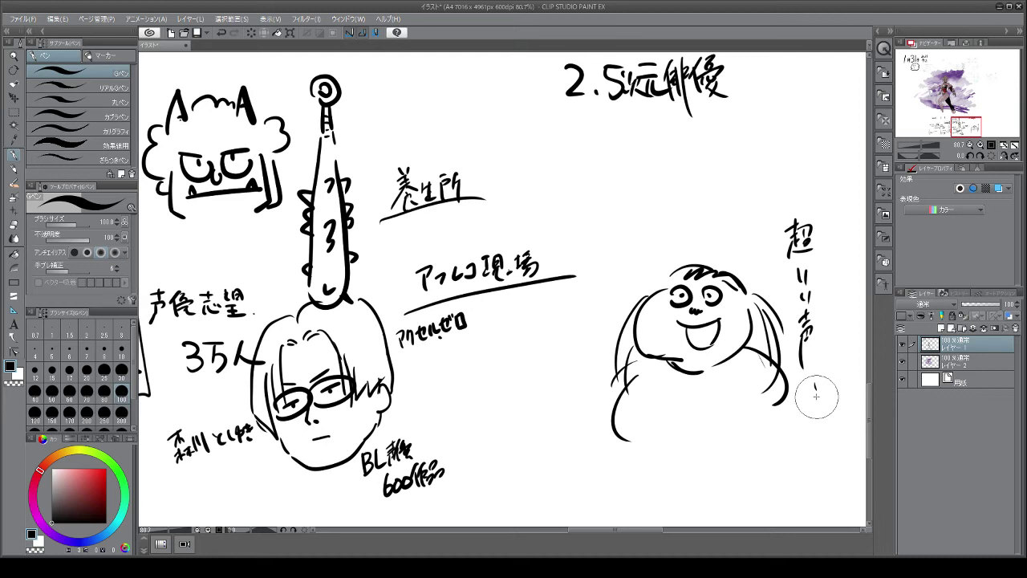
pyautogui.moveTo(763, 362)
pyautogui.mouseDown()
pyautogui.moveTo(749, 399)
pyautogui.moveTo(794, 404)
pyautogui.moveTo(753, 403)
pyautogui.moveTo(775, 440)
pyautogui.mouseUp()
pyautogui.moveTo(638, 366); pyautogui.dragTo(581, 440)
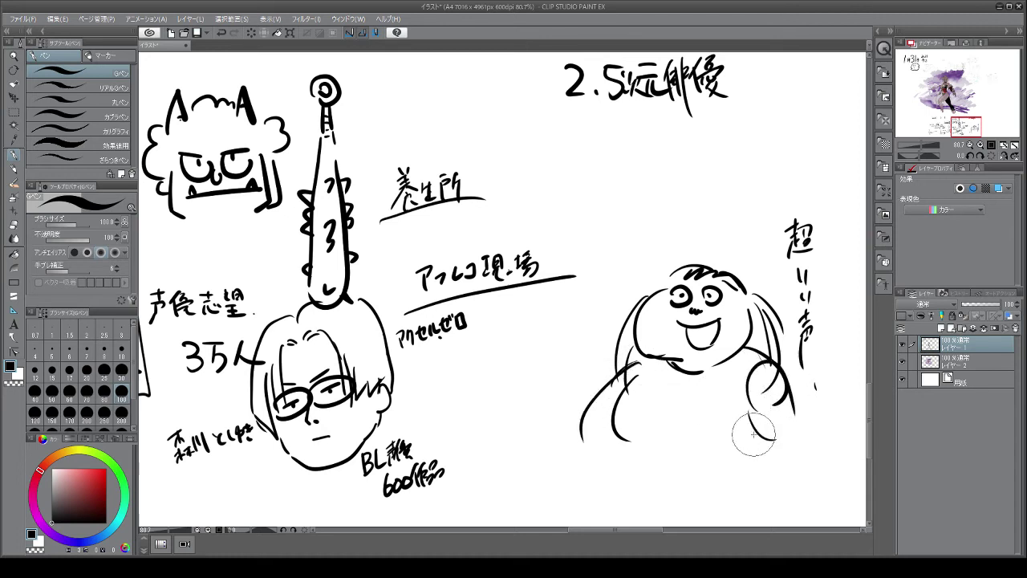
pyautogui.moveTo(640, 371); pyautogui.dragTo(616, 416)
pyautogui.moveTo(618, 412); pyautogui.dragTo(638, 482)
pyautogui.moveTo(761, 433); pyautogui.dragTo(768, 469)
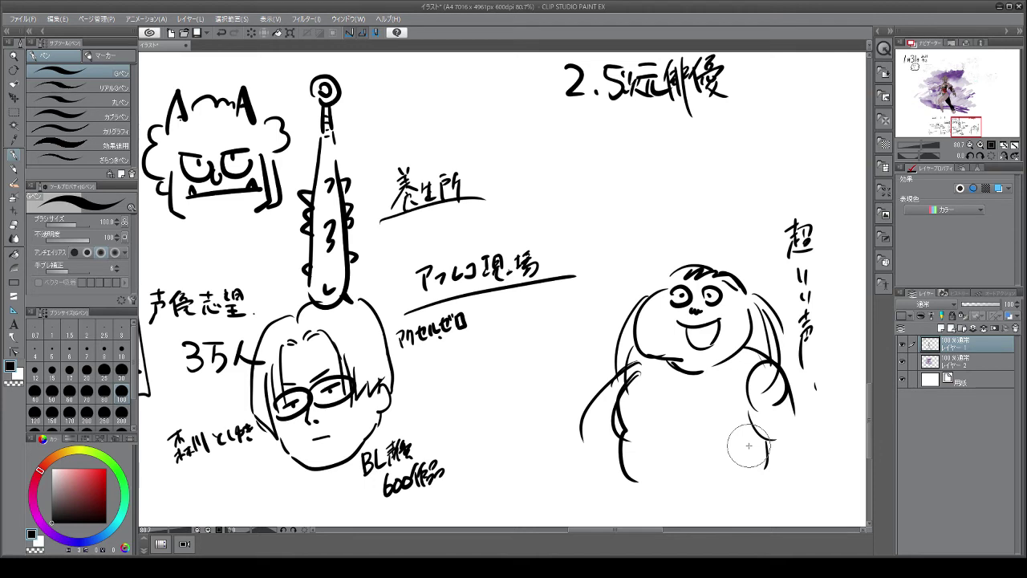
pyautogui.moveTo(635, 373)
pyautogui.mouseDown()
pyautogui.moveTo(580, 437)
pyautogui.moveTo(598, 474)
pyautogui.mouseUp()
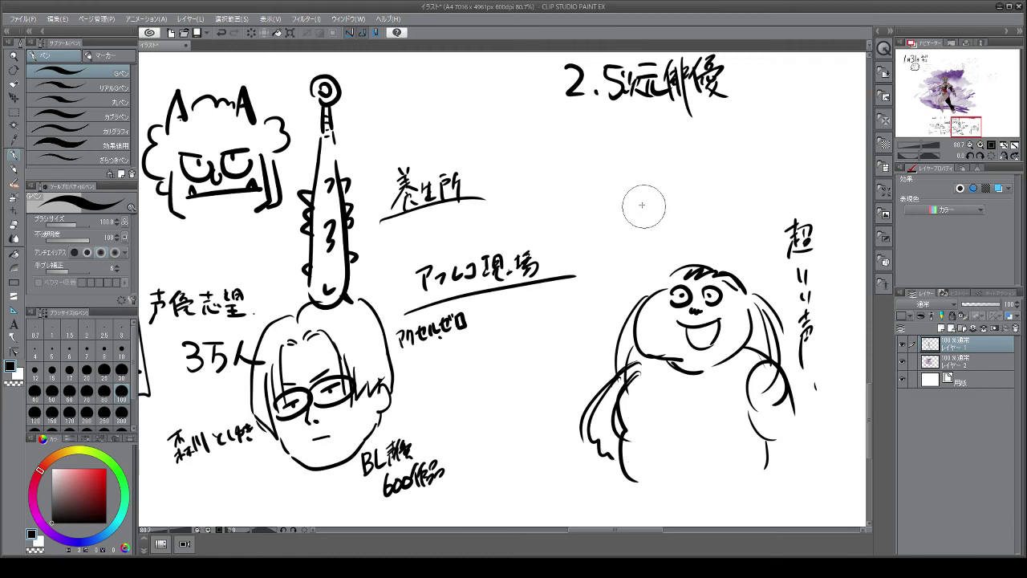
# - Handwrite "アニメ畑" in the empty space below "2.5次元俳優"
pyautogui.moveTo(590, 153)
pyautogui.mouseDown()
pyautogui.moveTo(603, 164)
pyautogui.moveTo(595, 183)
pyautogui.moveTo(638, 157)
pyautogui.mouseUp()
pyautogui.moveTo(618, 175)
pyautogui.mouseDown()
pyautogui.moveTo(639, 152)
pyautogui.moveTo(662, 173)
pyautogui.mouseUp()
pyautogui.moveTo(657, 152)
pyautogui.mouseDown()
pyautogui.moveTo(642, 180)
pyautogui.moveTo(671, 182)
pyautogui.mouseUp()
pyautogui.moveTo(673, 152)
pyautogui.mouseDown()
pyautogui.moveTo(654, 183)
pyautogui.moveTo(673, 165)
pyautogui.mouseUp()
pyautogui.moveTo(681, 151)
pyautogui.mouseDown()
pyautogui.moveTo(671, 182)
pyautogui.moveTo(689, 177)
pyautogui.mouseUp()
pyautogui.moveTo(688, 154)
pyautogui.mouseDown()
pyautogui.moveTo(700, 175)
pyautogui.moveTo(698, 165)
pyautogui.mouseUp()
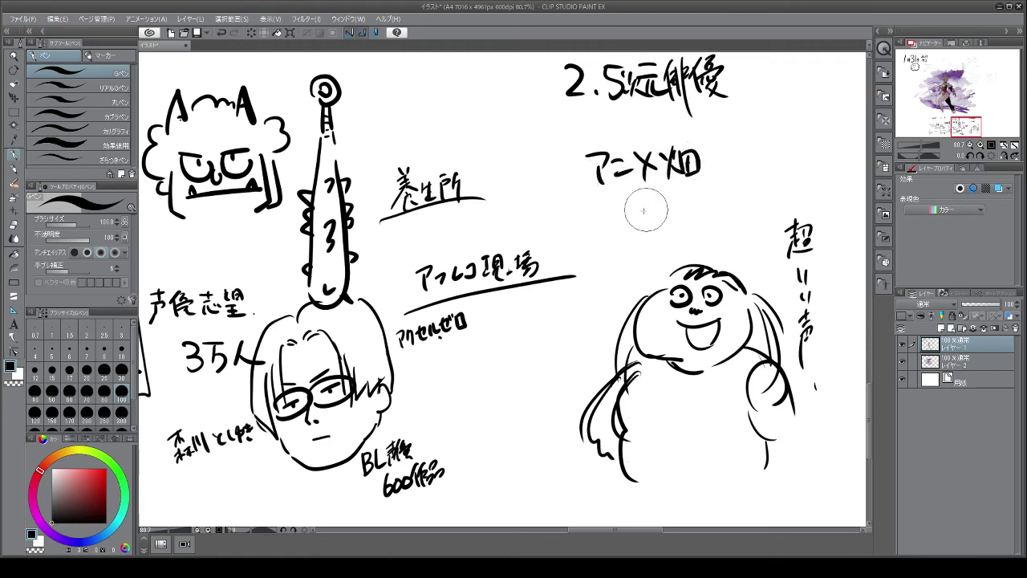
# - Handwrite "ふきかえ畑" below "アニメ畑", underline "アニメ畑", and draw a long slanted divider between the two captions
pyautogui.moveTo(602, 214)
pyautogui.mouseDown()
pyautogui.moveTo(608, 234)
pyautogui.moveTo(595, 239)
pyautogui.mouseUp()
pyautogui.moveTo(614, 225)
pyautogui.mouseDown()
pyautogui.moveTo(620, 234)
pyautogui.moveTo(642, 213)
pyautogui.moveTo(645, 221)
pyautogui.mouseUp()
pyautogui.moveTo(634, 210)
pyautogui.mouseDown()
pyautogui.moveTo(647, 238)
pyautogui.moveTo(665, 239)
pyautogui.mouseUp()
pyautogui.moveTo(662, 210)
pyautogui.mouseDown()
pyautogui.moveTo(688, 238)
pyautogui.moveTo(697, 218)
pyautogui.moveTo(690, 228)
pyautogui.moveTo(733, 225)
pyautogui.mouseUp()
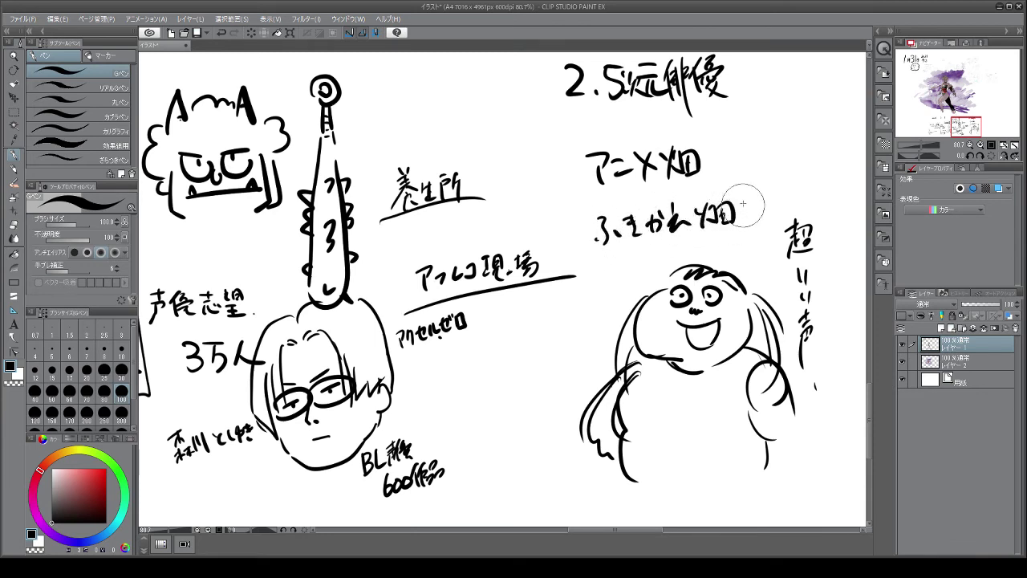
pyautogui.moveTo(567, 186); pyautogui.dragTo(749, 164)
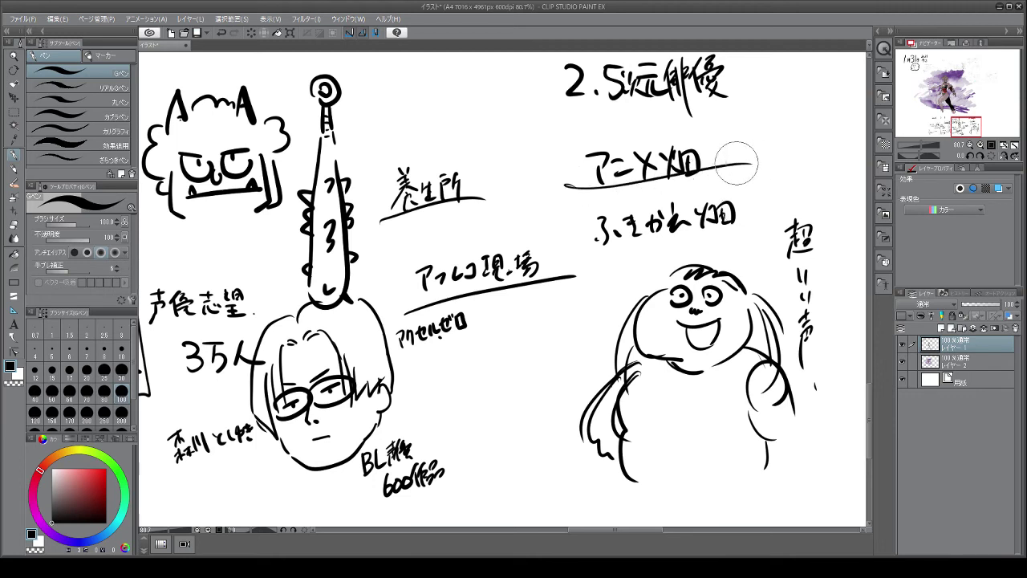
pyautogui.moveTo(540, 228); pyautogui.dragTo(833, 183)
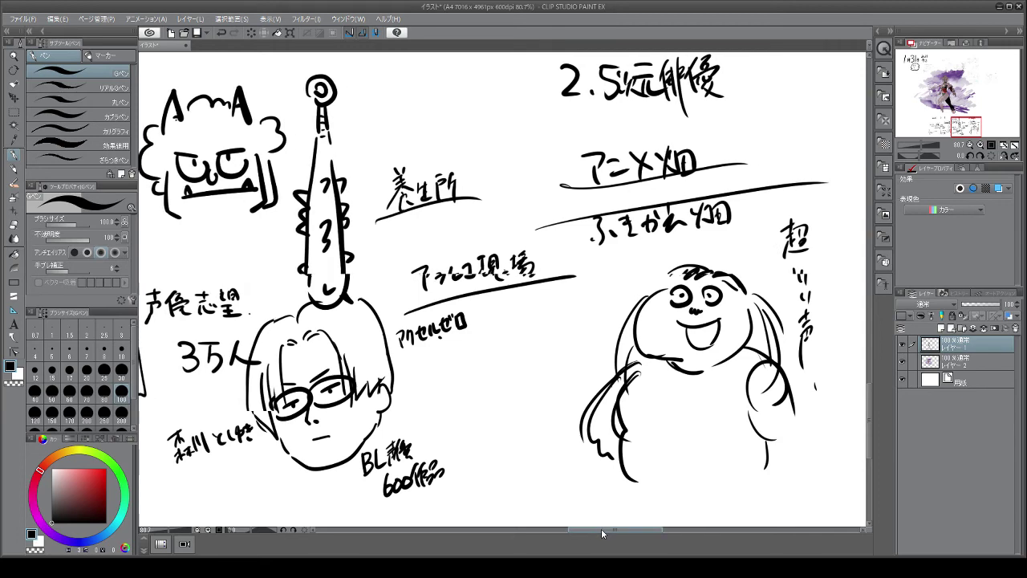
# - Draw a tall bracket-shaped frame line along the right side of the smiling figure and its captions
pyautogui.moveTo(601, 529); pyautogui.dragTo(656, 530)
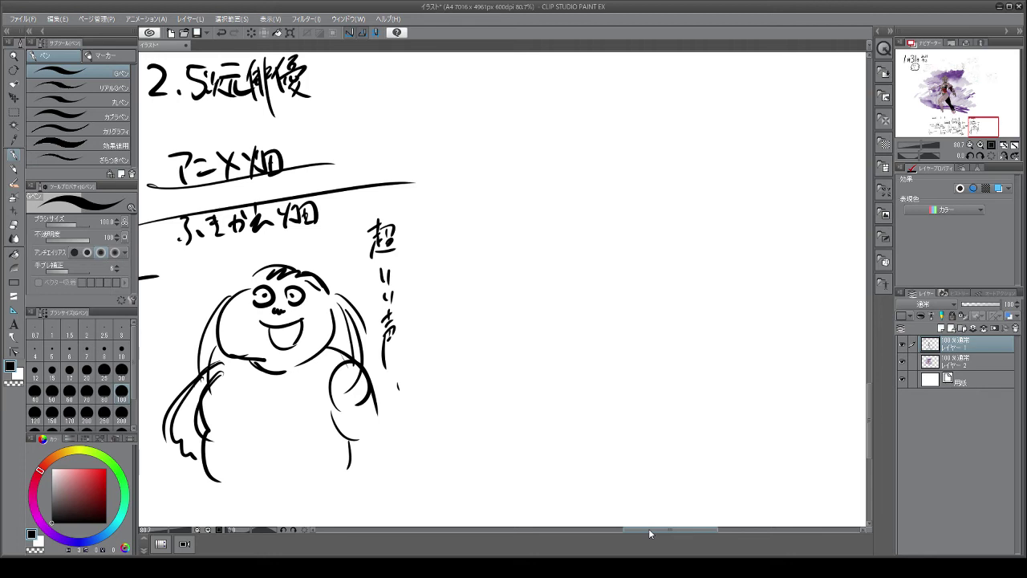
pyautogui.moveTo(340, 90)
pyautogui.mouseDown()
pyautogui.moveTo(409, 91)
pyautogui.moveTo(435, 417)
pyautogui.moveTo(387, 499)
pyautogui.moveTo(313, 497)
pyautogui.mouseUp()
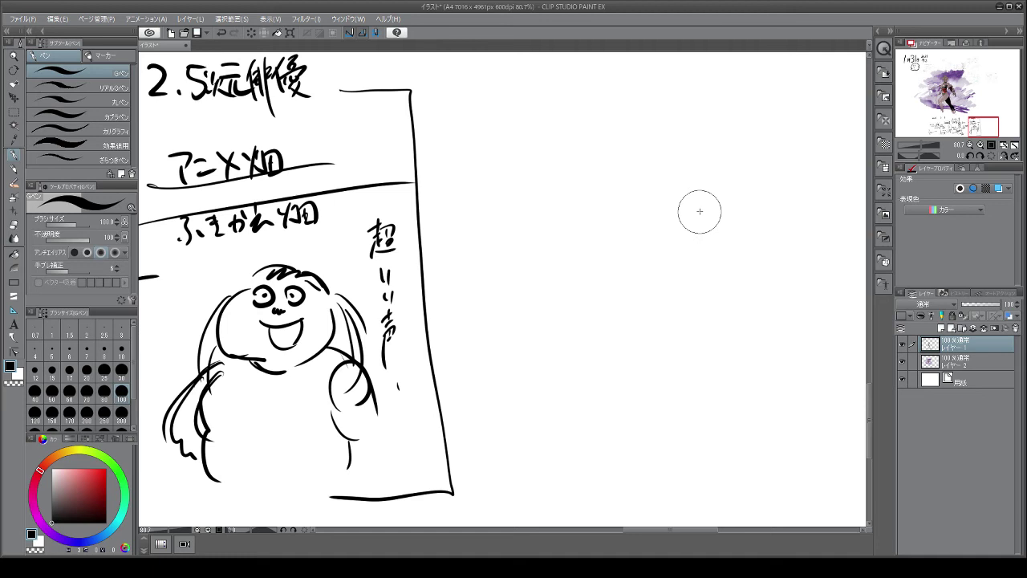
# - Handwrite "ブーム" with "去る" beneath it in the blank area right of the framed figure
pyautogui.moveTo(575, 206)
pyautogui.mouseDown()
pyautogui.moveTo(595, 218)
pyautogui.moveTo(603, 197)
pyautogui.mouseUp()
pyautogui.moveTo(606, 190); pyautogui.dragTo(608, 195)
pyautogui.moveTo(612, 205); pyautogui.dragTo(647, 194)
pyautogui.moveTo(673, 186); pyautogui.dragTo(704, 194)
pyautogui.moveTo(629, 234); pyautogui.dragTo(642, 241)
pyautogui.moveTo(637, 230)
pyautogui.mouseDown()
pyautogui.moveTo(639, 261)
pyautogui.moveTo(668, 258)
pyautogui.mouseUp()
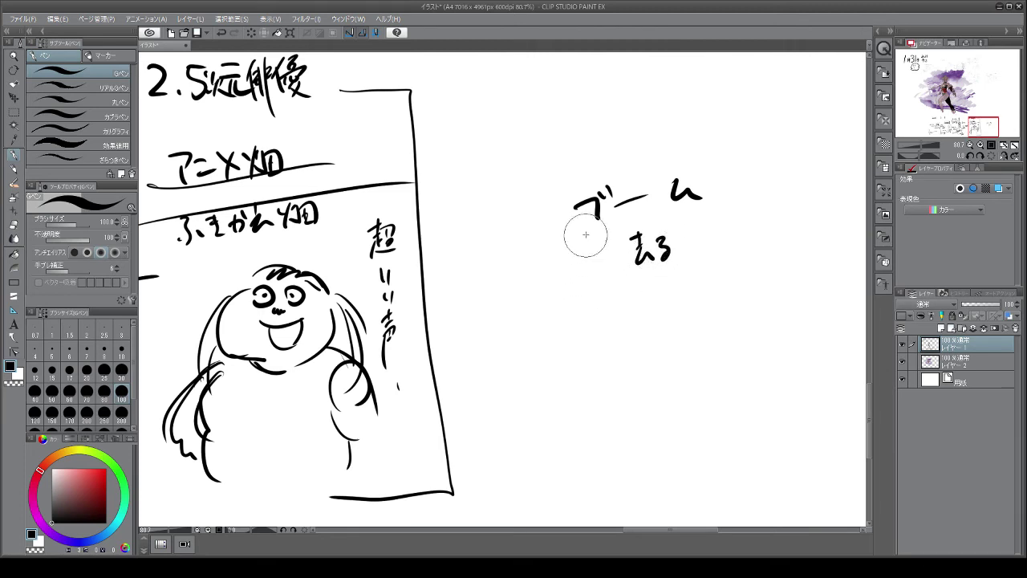
# - Draw sweeping curved strokes with small looped ends beneath and around the "ブーム去る" caption
pyautogui.moveTo(578, 231)
pyautogui.mouseDown()
pyautogui.moveTo(747, 195)
pyautogui.moveTo(706, 195)
pyautogui.mouseUp()
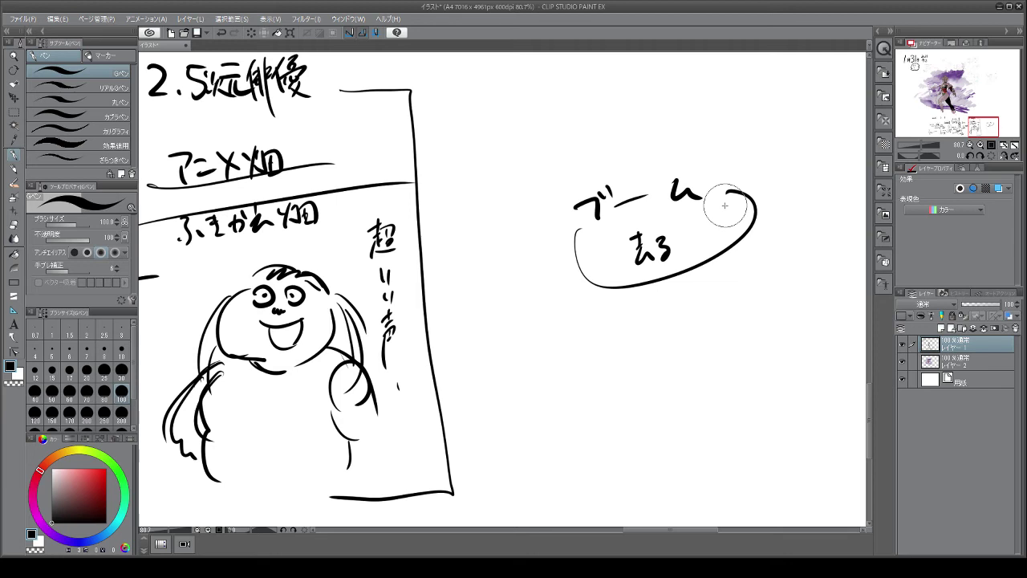
pyautogui.moveTo(724, 205); pyautogui.dragTo(722, 195)
pyautogui.moveTo(568, 229)
pyautogui.mouseDown()
pyautogui.moveTo(545, 280)
pyautogui.moveTo(641, 279)
pyautogui.moveTo(600, 300)
pyautogui.mouseUp()
pyautogui.moveTo(559, 255)
pyautogui.mouseDown()
pyautogui.moveTo(573, 292)
pyautogui.moveTo(750, 265)
pyautogui.moveTo(758, 210)
pyautogui.moveTo(735, 195)
pyautogui.mouseUp()
pyautogui.moveTo(751, 265); pyautogui.dragTo(679, 303)
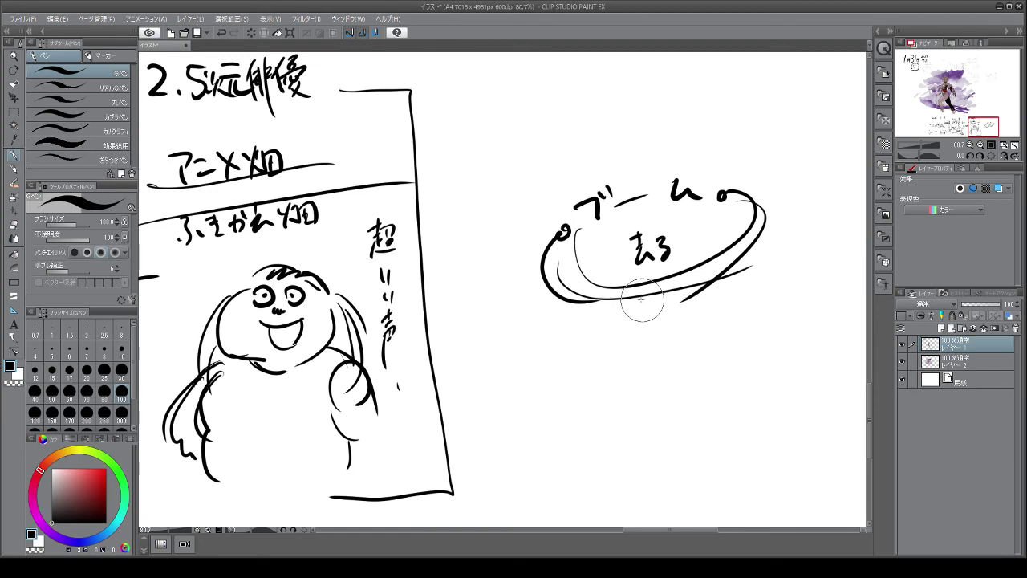
# - Draw a bald head outline with an ear, eyebrows and a half-closed eye in the blank area above and right of "ブーム去る"
pyautogui.scroll(-1, 594, 263)
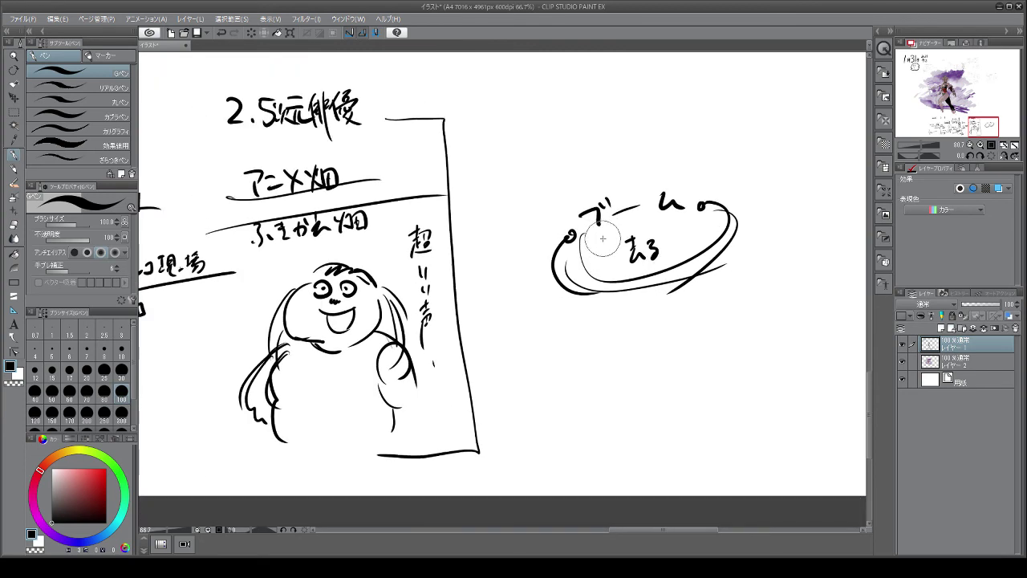
pyautogui.scroll(-2, 565, 240)
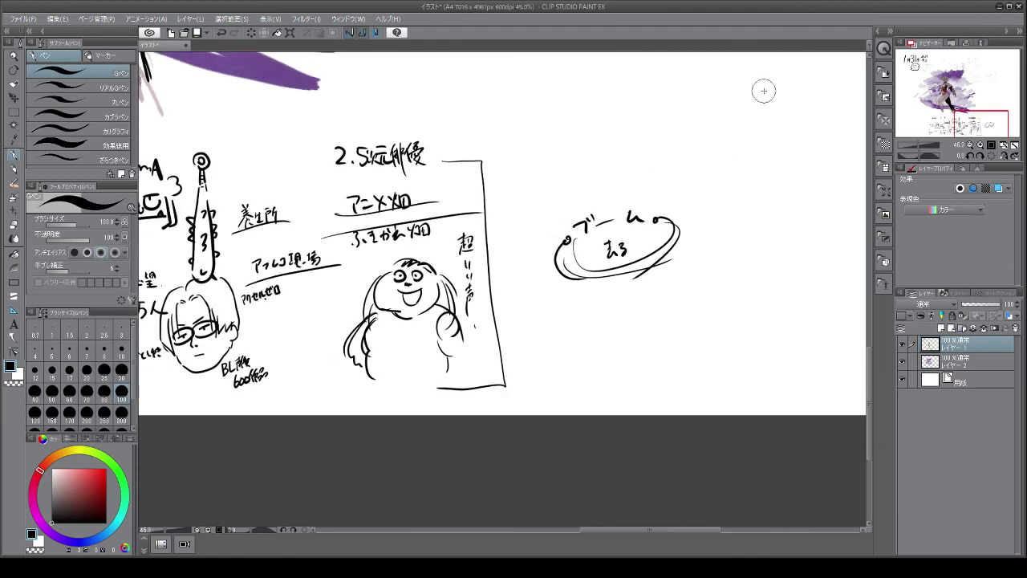
pyautogui.scroll(1, 764, 85)
pyautogui.scroll(2, 762, 87)
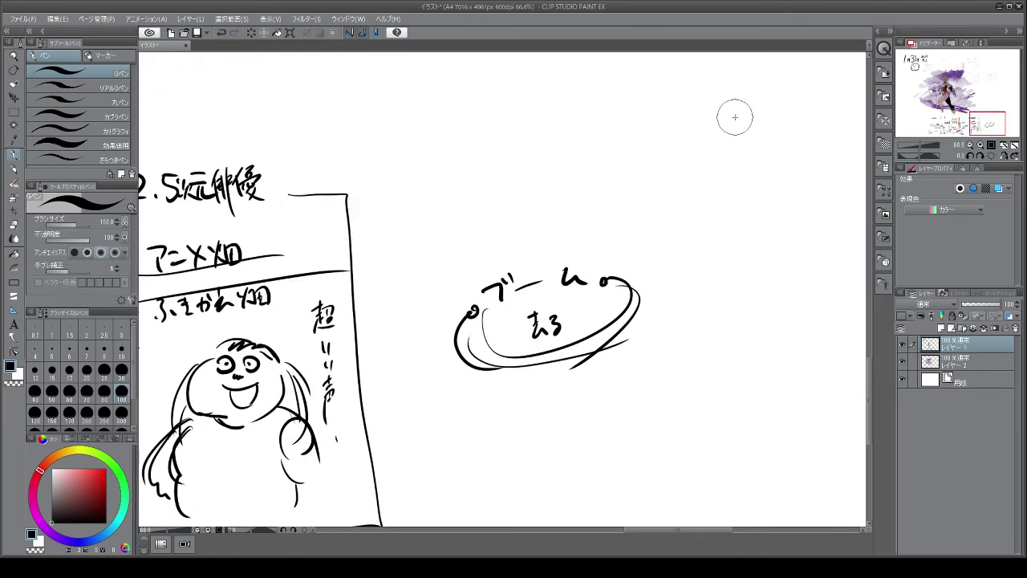
pyautogui.scroll(1, 735, 117)
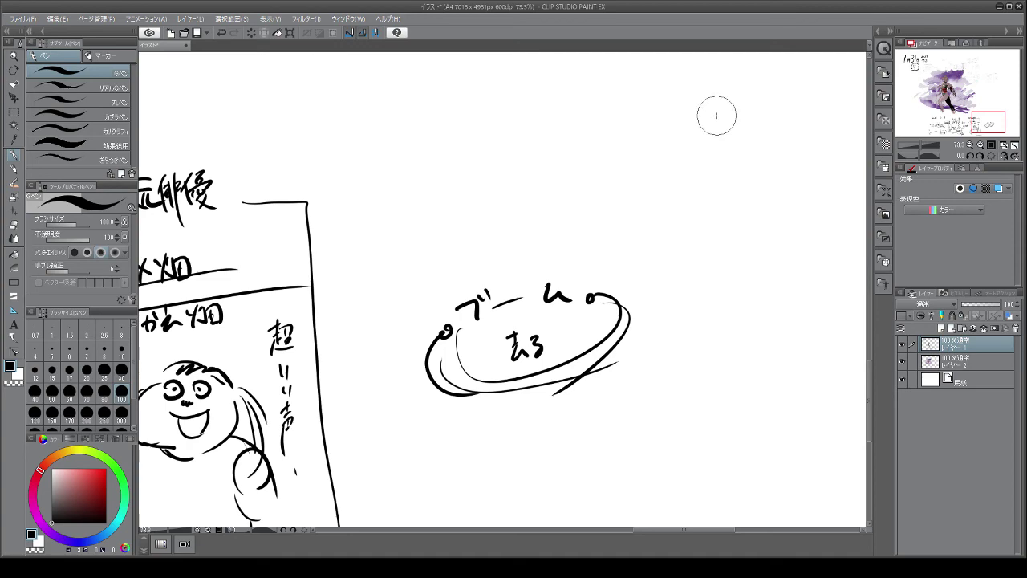
pyautogui.scroll(-1, 713, 117)
pyautogui.scroll(1, 775, 97)
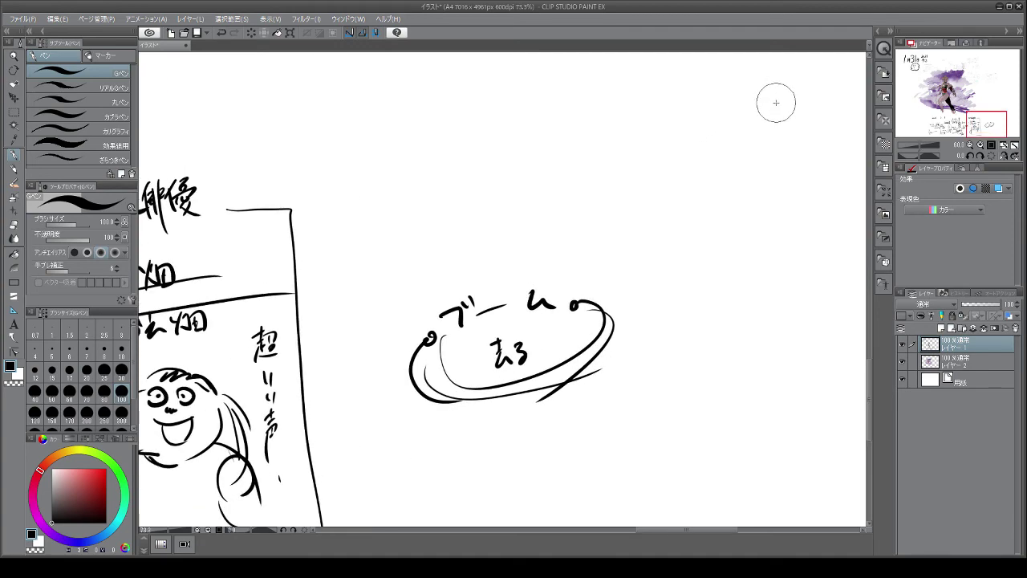
pyautogui.scroll(1, 747, 137)
pyautogui.scroll(1, 742, 138)
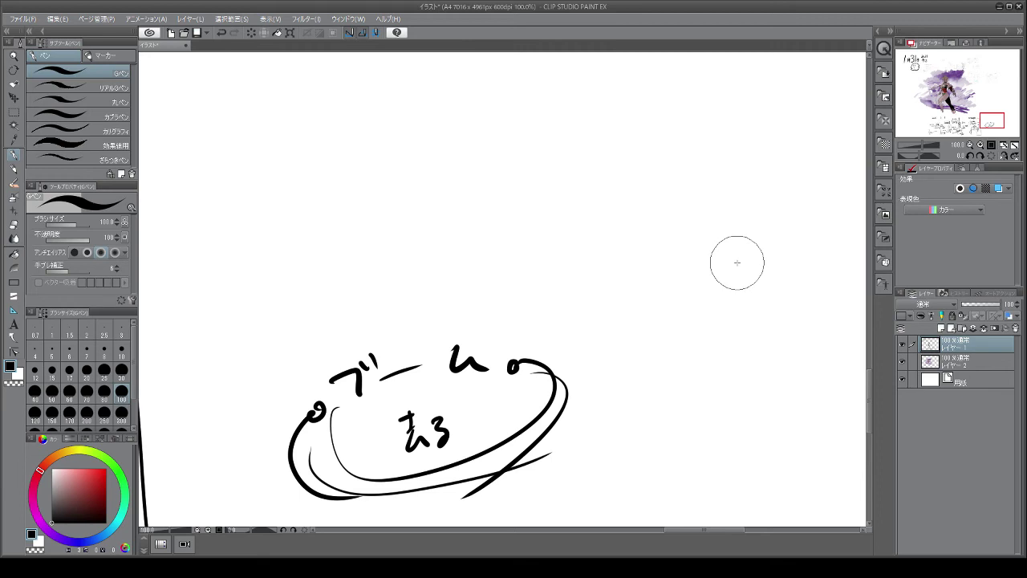
pyautogui.moveTo(636, 161)
pyautogui.mouseDown()
pyautogui.moveTo(737, 94)
pyautogui.moveTo(806, 168)
pyautogui.moveTo(780, 173)
pyautogui.moveTo(776, 228)
pyautogui.moveTo(767, 203)
pyautogui.moveTo(782, 206)
pyautogui.moveTo(770, 193)
pyautogui.moveTo(757, 217)
pyautogui.mouseUp()
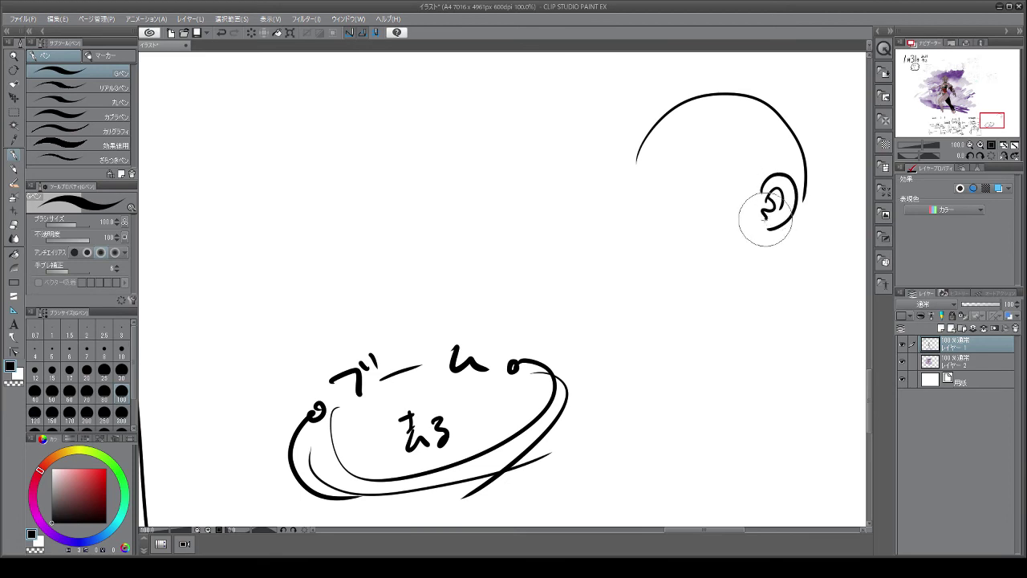
pyautogui.moveTo(637, 165); pyautogui.dragTo(630, 181)
pyautogui.moveTo(644, 167)
pyautogui.mouseDown()
pyautogui.moveTo(635, 179)
pyautogui.moveTo(713, 176)
pyautogui.moveTo(725, 186)
pyautogui.moveTo(641, 173)
pyautogui.mouseUp()
pyautogui.moveTo(676, 164)
pyautogui.mouseDown()
pyautogui.moveTo(715, 168)
pyautogui.moveTo(701, 195)
pyautogui.mouseUp()
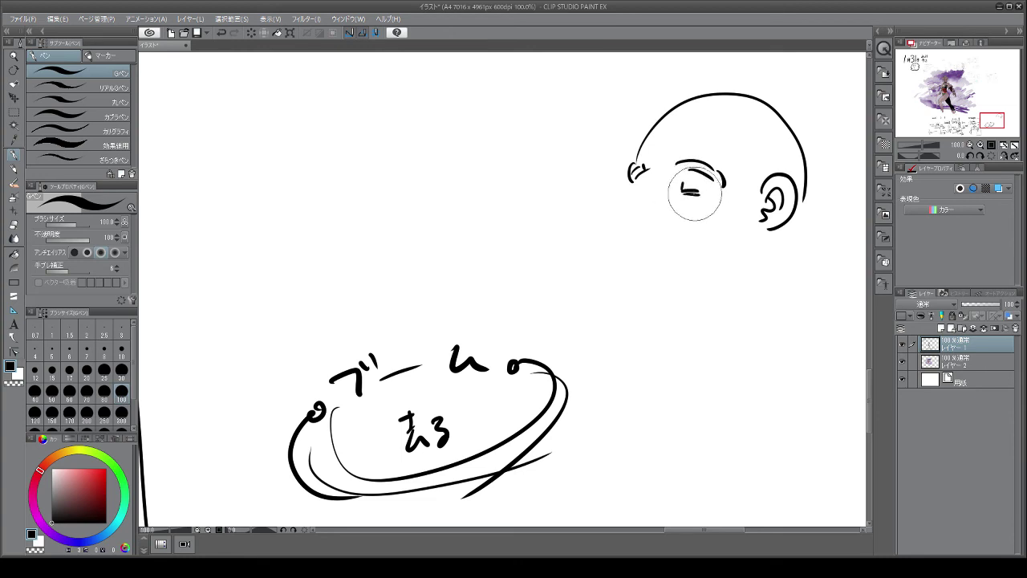
# - Add the bald man's nose, cheek wrinkles, moustache and long pointed beard
pyautogui.moveTo(635, 186)
pyautogui.mouseDown()
pyautogui.moveTo(645, 189)
pyautogui.moveTo(642, 234)
pyautogui.moveTo(661, 220)
pyautogui.mouseUp()
pyautogui.moveTo(635, 187)
pyautogui.mouseDown()
pyautogui.moveTo(652, 224)
pyautogui.moveTo(668, 216)
pyautogui.moveTo(675, 231)
pyautogui.moveTo(738, 248)
pyautogui.moveTo(739, 228)
pyautogui.moveTo(728, 265)
pyautogui.mouseUp()
pyautogui.moveTo(738, 219)
pyautogui.mouseDown()
pyautogui.moveTo(733, 251)
pyautogui.moveTo(762, 264)
pyautogui.moveTo(768, 246)
pyautogui.moveTo(750, 298)
pyautogui.mouseUp()
pyautogui.moveTo(633, 233)
pyautogui.mouseDown()
pyautogui.moveTo(618, 360)
pyautogui.moveTo(655, 408)
pyautogui.moveTo(694, 406)
pyautogui.moveTo(731, 378)
pyautogui.moveTo(755, 330)
pyautogui.moveTo(760, 283)
pyautogui.mouseUp()
pyautogui.moveTo(703, 259); pyautogui.dragTo(717, 283)
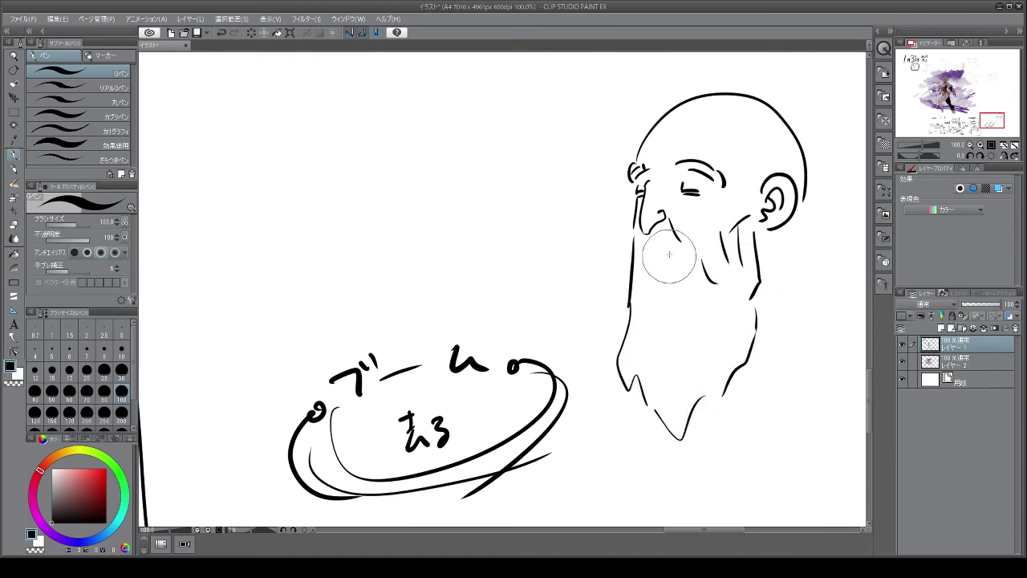
pyautogui.moveTo(645, 259)
pyautogui.mouseDown()
pyautogui.moveTo(646, 269)
pyautogui.moveTo(688, 273)
pyautogui.mouseUp()
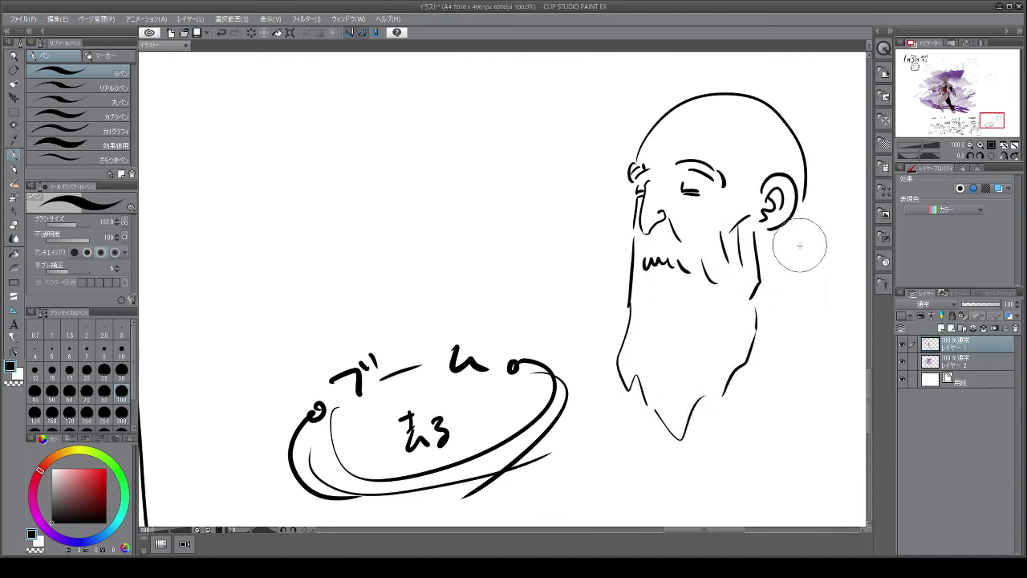
# - Draw the old man's neck, shirt collar and jacket shoulder, and scribble in a dark tie beside his beard
pyautogui.moveTo(799, 205)
pyautogui.mouseDown()
pyautogui.moveTo(805, 235)
pyautogui.moveTo(814, 218)
pyautogui.moveTo(798, 292)
pyautogui.moveTo(805, 321)
pyautogui.moveTo(845, 265)
pyautogui.moveTo(863, 291)
pyautogui.moveTo(819, 325)
pyautogui.mouseUp()
pyautogui.moveTo(839, 293); pyautogui.dragTo(804, 351)
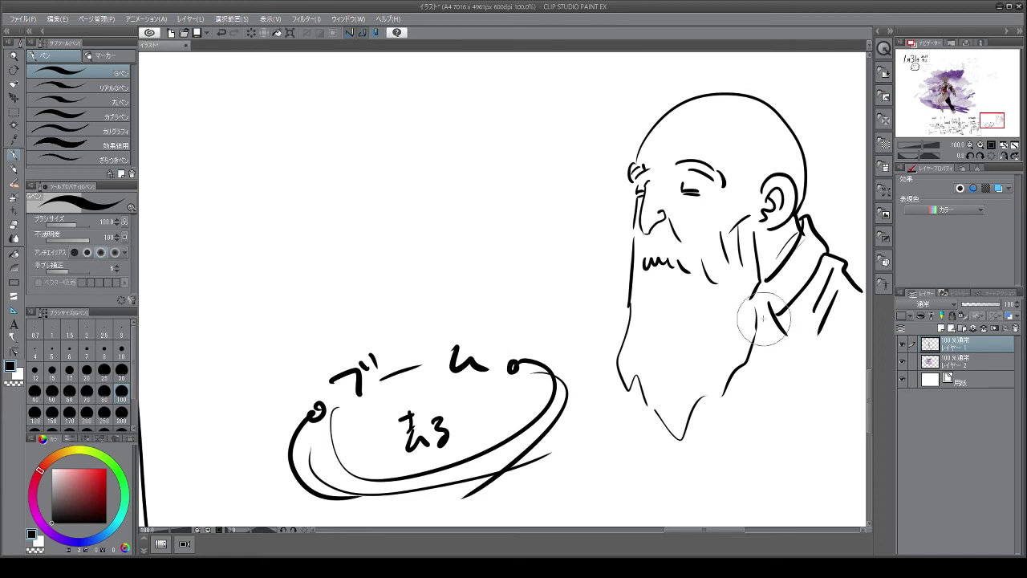
pyautogui.moveTo(753, 283); pyautogui.dragTo(764, 345)
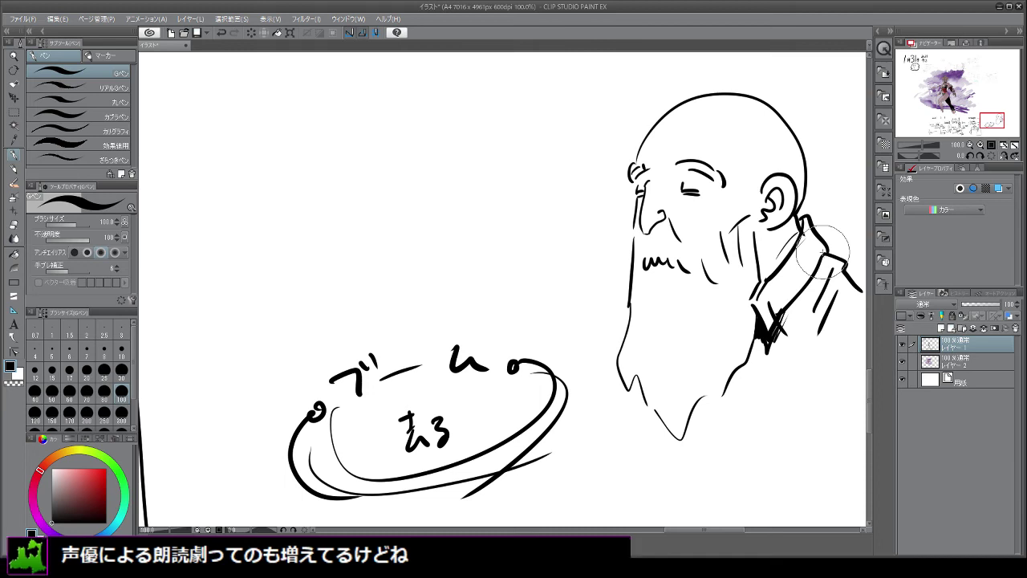
# - Handwrite "新人" to the left of the old man's head and add hair strands to his beard
pyautogui.moveTo(513, 134)
pyautogui.mouseDown()
pyautogui.moveTo(519, 156)
pyautogui.moveTo(525, 138)
pyautogui.moveTo(534, 177)
pyautogui.moveTo(532, 161)
pyautogui.moveTo(550, 169)
pyautogui.moveTo(572, 151)
pyautogui.mouseUp()
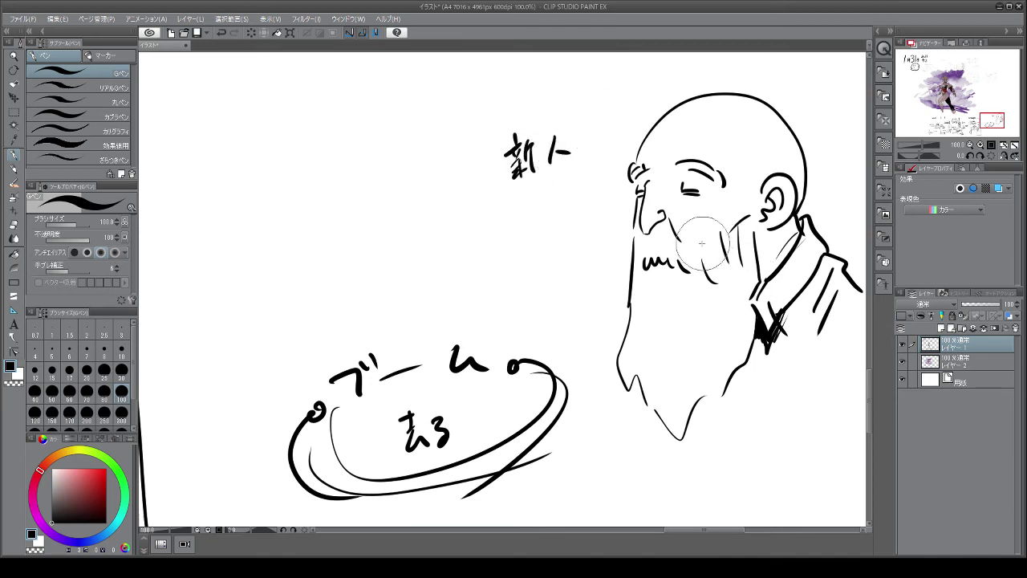
pyautogui.moveTo(688, 282)
pyautogui.mouseDown()
pyautogui.moveTo(653, 277)
pyautogui.moveTo(640, 317)
pyautogui.moveTo(666, 320)
pyautogui.moveTo(658, 300)
pyautogui.moveTo(668, 416)
pyautogui.moveTo(682, 384)
pyautogui.moveTo(713, 365)
pyautogui.moveTo(726, 385)
pyautogui.mouseUp()
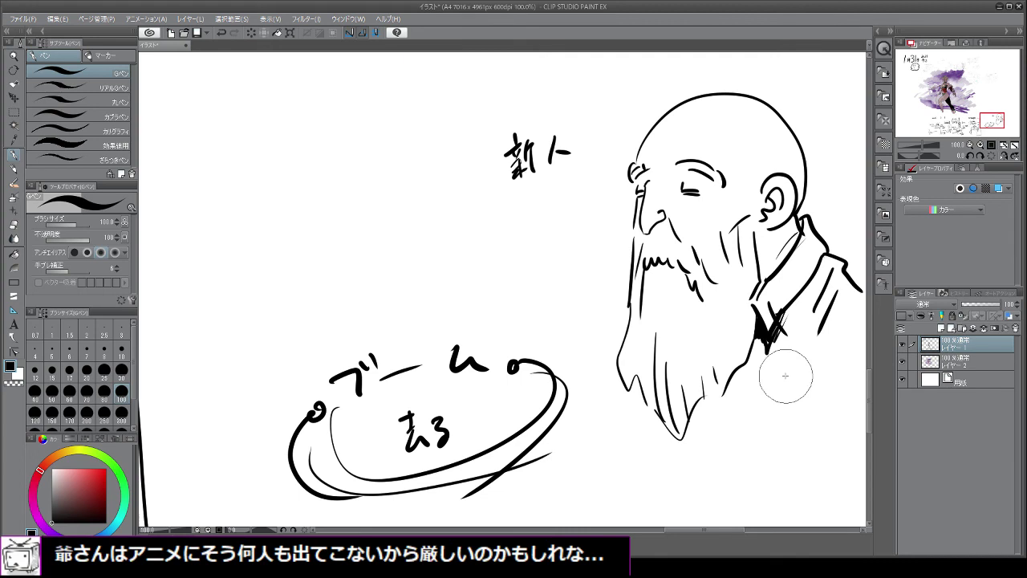
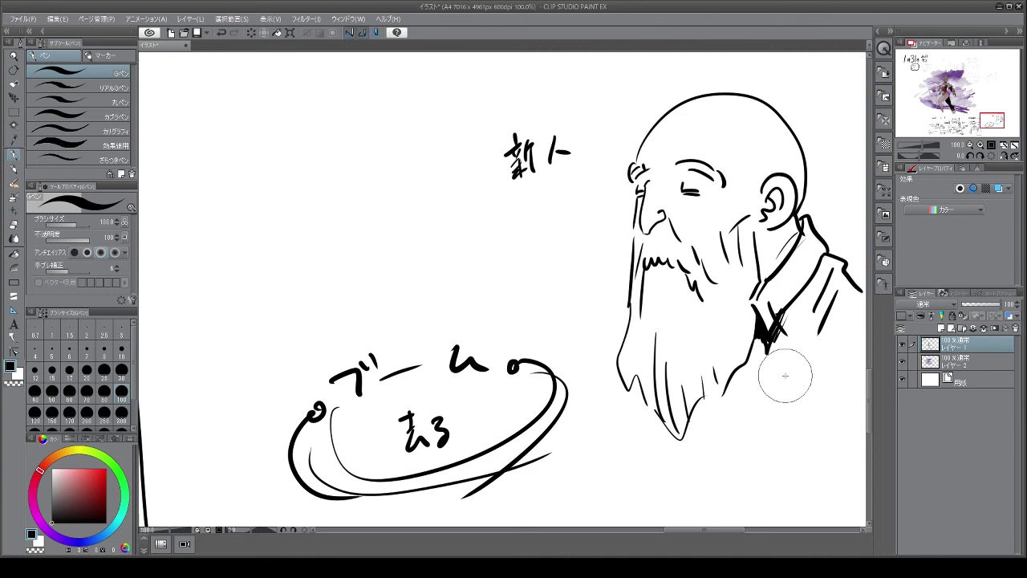
# - Handwrite "55才" above "新人" and "芸歴2年" below it
pyautogui.moveTo(560, 93)
pyautogui.mouseDown()
pyautogui.moveTo(555, 117)
pyautogui.moveTo(570, 91)
pyautogui.moveTo(571, 117)
pyautogui.mouseUp()
pyautogui.moveTo(577, 93); pyautogui.dragTo(603, 88)
pyautogui.moveTo(592, 90); pyautogui.dragTo(604, 102)
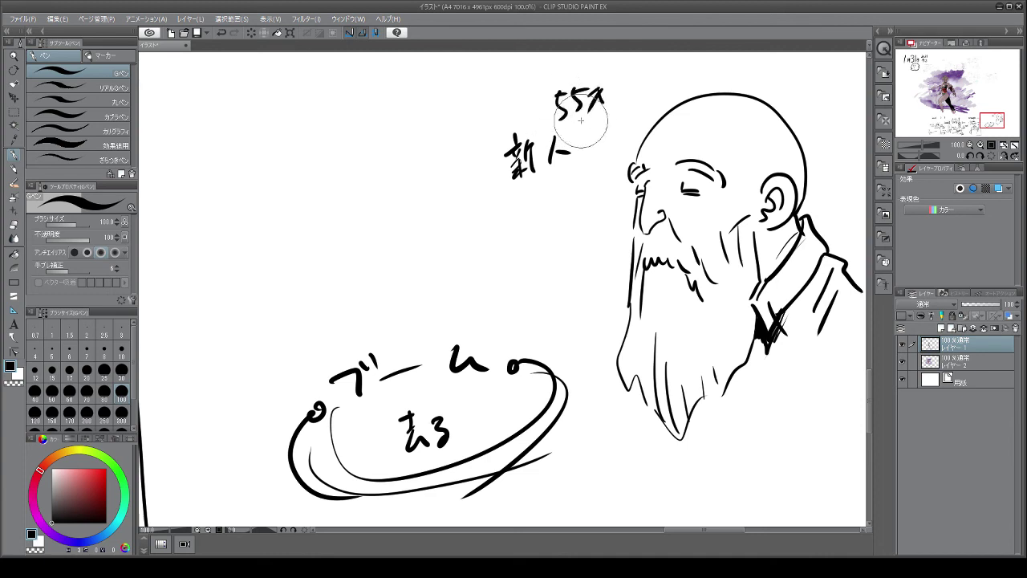
pyautogui.moveTo(536, 216)
pyautogui.mouseDown()
pyautogui.moveTo(530, 232)
pyautogui.moveTo(547, 227)
pyautogui.mouseUp()
pyautogui.moveTo(542, 219)
pyautogui.mouseDown()
pyautogui.moveTo(543, 265)
pyautogui.moveTo(550, 228)
pyautogui.moveTo(575, 212)
pyautogui.mouseUp()
pyautogui.moveTo(562, 215)
pyautogui.mouseDown()
pyautogui.moveTo(560, 249)
pyautogui.moveTo(575, 225)
pyautogui.moveTo(566, 246)
pyautogui.moveTo(585, 245)
pyautogui.moveTo(580, 292)
pyautogui.moveTo(585, 282)
pyautogui.mouseUp()
pyautogui.moveTo(589, 268); pyautogui.dragTo(599, 265)
# - Add wrinkles under the old man's eye and draw curved frame lines left of his captions and beneath his beard
pyautogui.moveTo(680, 206); pyautogui.dragTo(708, 215)
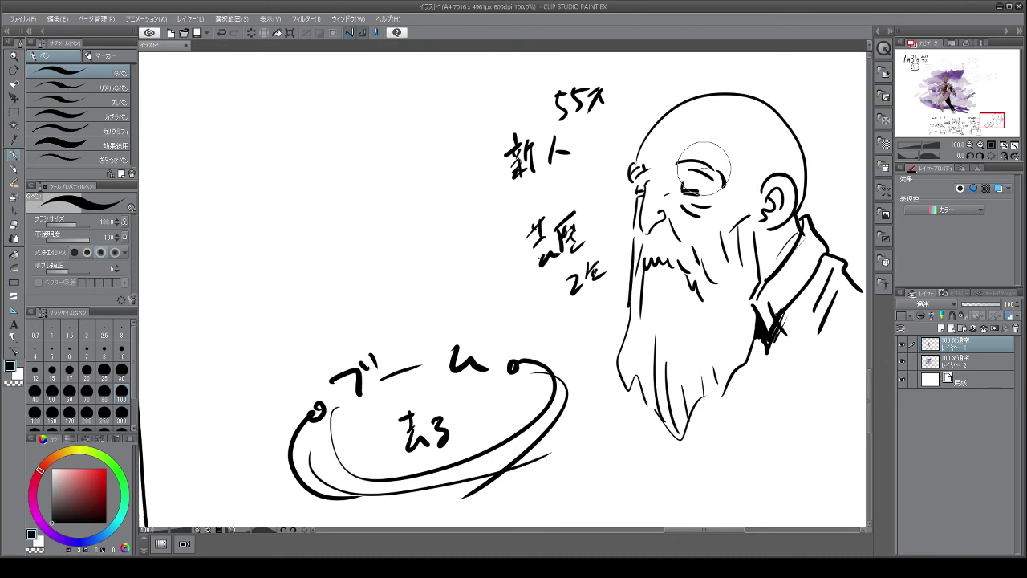
pyautogui.moveTo(439, 105)
pyautogui.mouseDown()
pyautogui.moveTo(469, 104)
pyautogui.moveTo(459, 227)
pyautogui.moveTo(519, 317)
pyautogui.mouseUp()
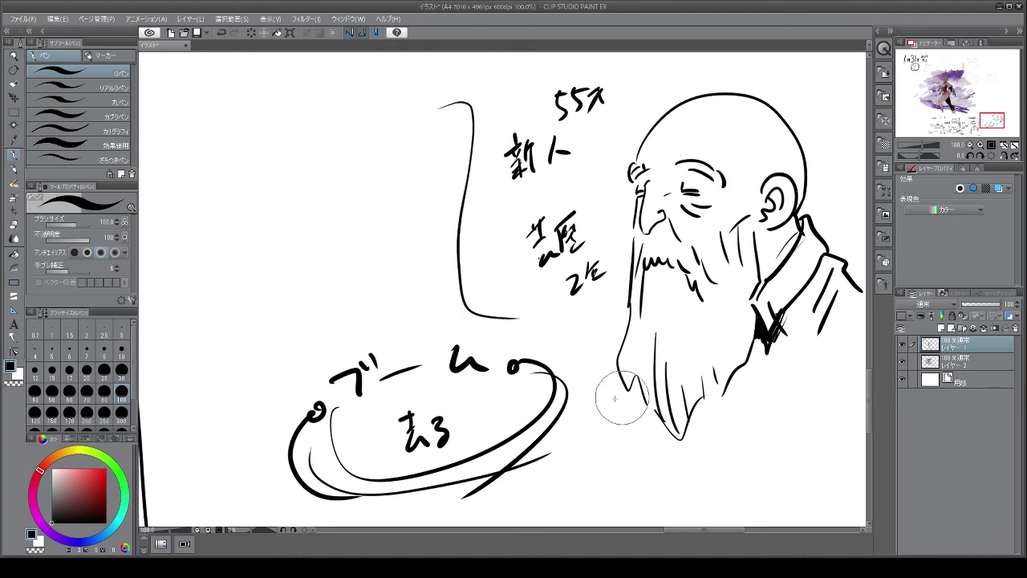
pyautogui.moveTo(615, 399)
pyautogui.mouseDown()
pyautogui.moveTo(653, 462)
pyautogui.moveTo(800, 447)
pyautogui.mouseUp()
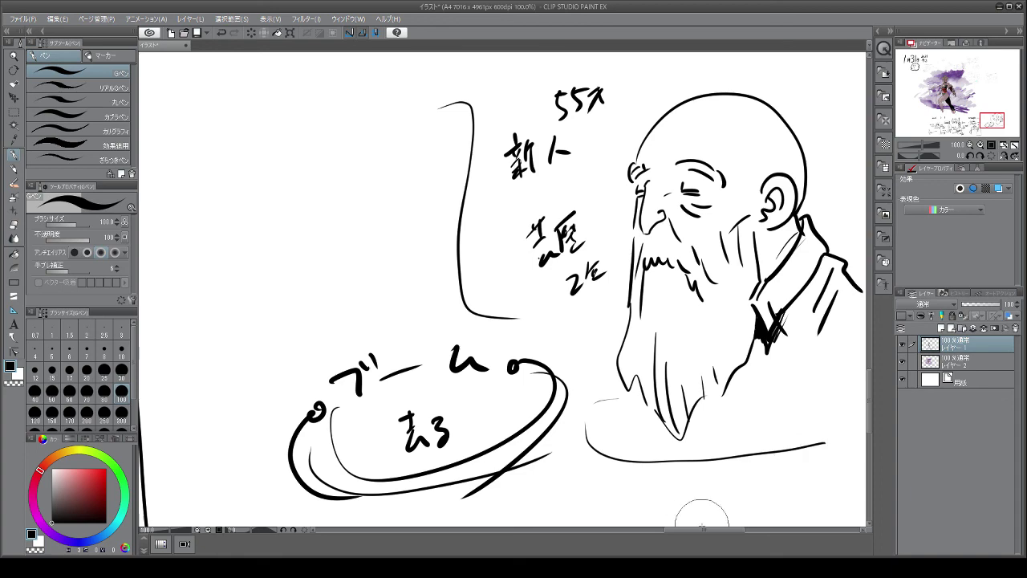
pyautogui.moveTo(741, 529)
pyautogui.mouseDown()
pyautogui.moveTo(771, 526)
pyautogui.moveTo(735, 527)
pyautogui.mouseUp()
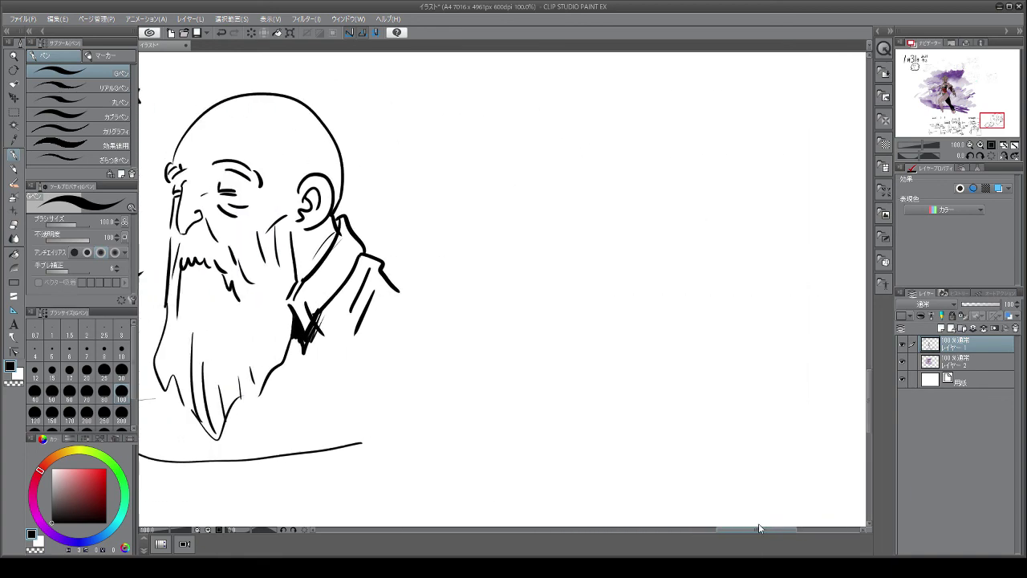
# - Handwrite "エヴァQ." in the blank area to the right of the bearded old man
pyautogui.scroll(-1, 576, 327)
pyautogui.scroll(4, 576, 328)
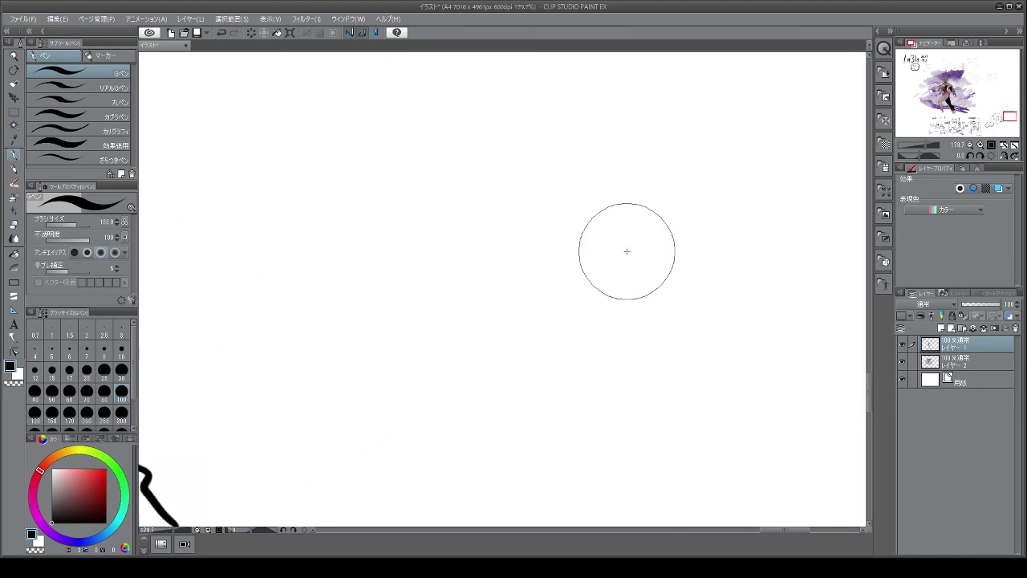
pyautogui.moveTo(616, 163)
pyautogui.mouseDown()
pyautogui.moveTo(640, 181)
pyautogui.moveTo(656, 164)
pyautogui.moveTo(660, 183)
pyautogui.mouseUp()
pyautogui.moveTo(668, 155); pyautogui.dragTo(669, 161)
pyautogui.moveTo(673, 154); pyautogui.dragTo(685, 178)
pyautogui.moveTo(686, 172); pyautogui.dragTo(684, 181)
pyautogui.moveTo(716, 146); pyautogui.dragTo(730, 186)
pyautogui.click(748, 190)
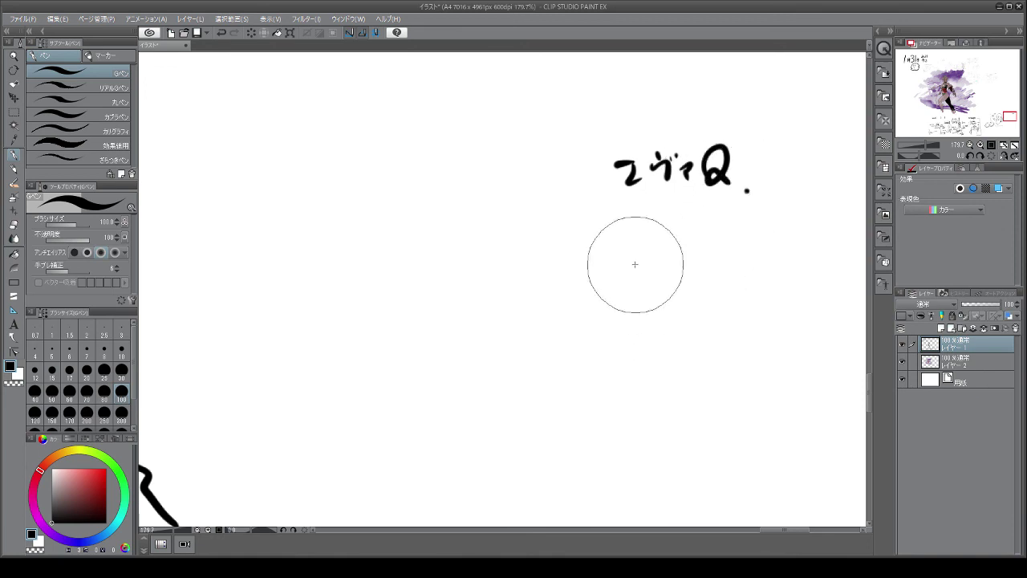
# - Handwrite "シンジ" below the "エヴァQ." heading
pyautogui.moveTo(635, 259); pyautogui.dragTo(640, 263)
pyautogui.moveTo(637, 285); pyautogui.dragTo(668, 267)
pyautogui.moveTo(663, 281); pyautogui.dragTo(684, 266)
pyautogui.moveTo(682, 278); pyautogui.dragTo(690, 260)
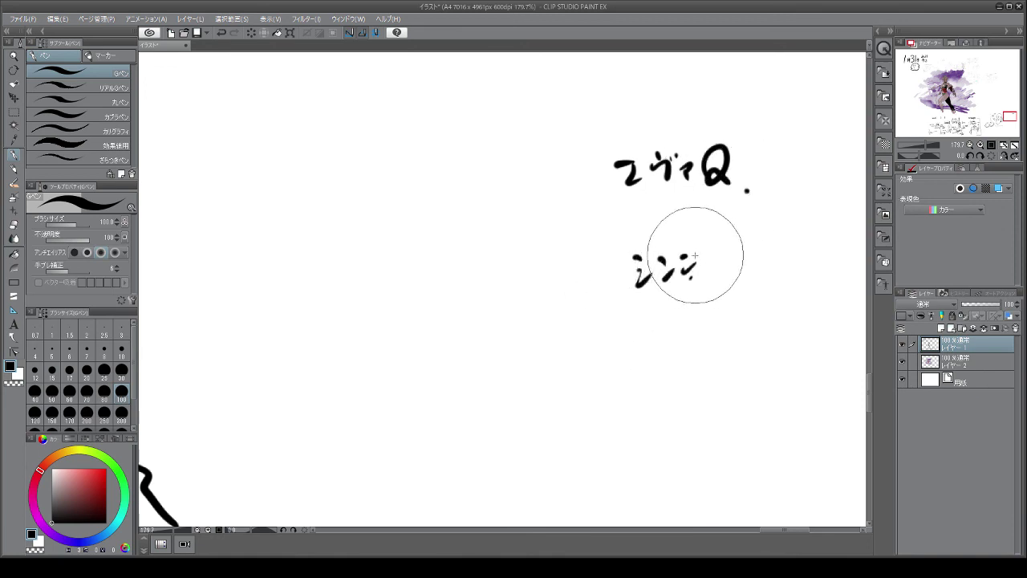
# - Handwrite the line "なにしたらいいかわからないよ!" in two rows below "シンジ"
pyautogui.moveTo(644, 320)
pyautogui.mouseDown()
pyautogui.moveTo(634, 335)
pyautogui.moveTo(650, 329)
pyautogui.mouseUp()
pyautogui.moveTo(647, 331)
pyautogui.mouseDown()
pyautogui.moveTo(640, 354)
pyautogui.moveTo(676, 344)
pyautogui.mouseUp()
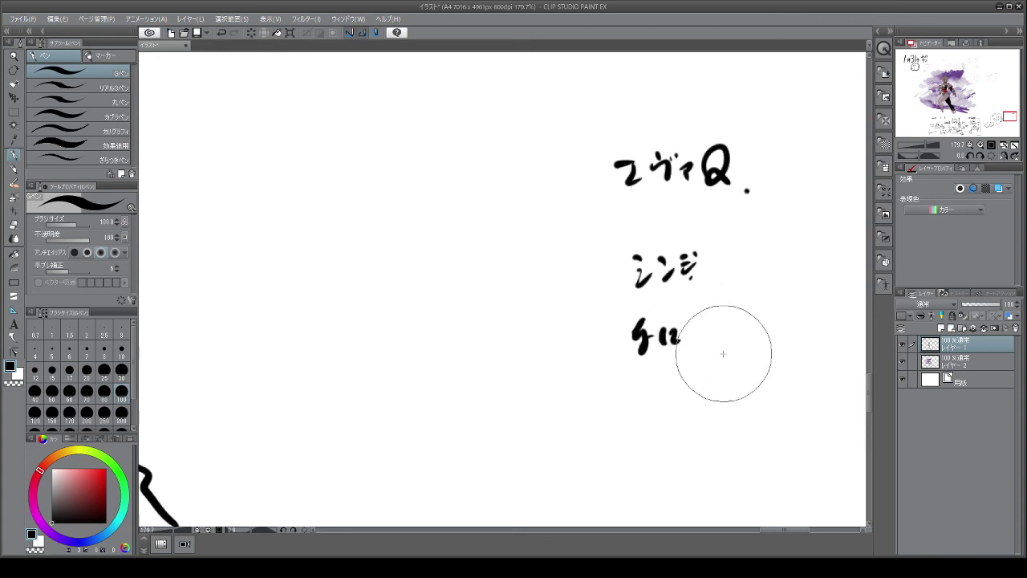
pyautogui.moveTo(687, 318)
pyautogui.mouseDown()
pyautogui.moveTo(700, 338)
pyautogui.moveTo(719, 313)
pyautogui.moveTo(722, 337)
pyautogui.moveTo(742, 323)
pyautogui.mouseUp()
pyautogui.moveTo(745, 316); pyautogui.dragTo(752, 331)
pyautogui.moveTo(763, 319); pyautogui.dragTo(774, 325)
pyautogui.moveTo(785, 319)
pyautogui.mouseDown()
pyautogui.moveTo(798, 325)
pyautogui.moveTo(789, 329)
pyautogui.mouseUp()
pyautogui.moveTo(798, 309); pyautogui.dragTo(803, 318)
pyautogui.moveTo(722, 356)
pyautogui.mouseDown()
pyautogui.moveTo(722, 389)
pyautogui.moveTo(732, 384)
pyautogui.mouseUp()
pyautogui.moveTo(743, 367)
pyautogui.mouseDown()
pyautogui.moveTo(752, 374)
pyautogui.moveTo(747, 385)
pyautogui.mouseUp()
pyautogui.moveTo(758, 361); pyautogui.dragTo(775, 361)
pyautogui.moveTo(769, 366)
pyautogui.mouseDown()
pyautogui.moveTo(772, 384)
pyautogui.moveTo(799, 363)
pyautogui.mouseUp()
pyautogui.moveTo(793, 356)
pyautogui.mouseDown()
pyautogui.moveTo(796, 384)
pyautogui.moveTo(811, 377)
pyautogui.mouseUp()
pyautogui.moveTo(818, 358); pyautogui.dragTo(835, 377)
pyautogui.moveTo(830, 365); pyautogui.dragTo(854, 362)
pyautogui.click(854, 378)
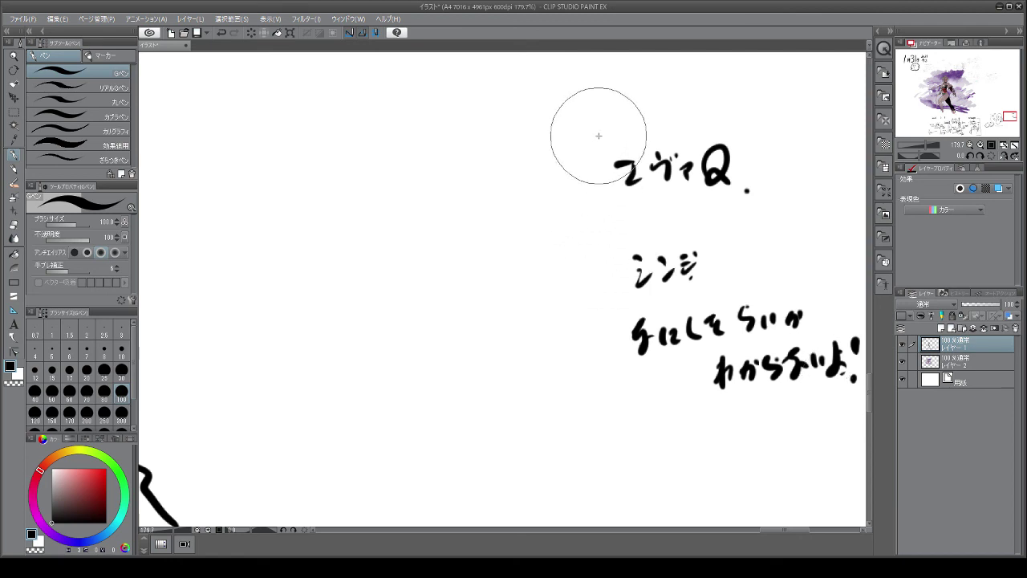
# - Draw a square bracket left of the "エヴァQ" notes, circle "シンジ" and extend a broken line leftward from it
pyautogui.moveTo(620, 130)
pyautogui.mouseDown()
pyautogui.moveTo(599, 413)
pyautogui.moveTo(626, 416)
pyautogui.mouseUp()
pyautogui.moveTo(607, 249)
pyautogui.mouseDown()
pyautogui.moveTo(649, 230)
pyautogui.moveTo(610, 307)
pyautogui.moveTo(530, 267)
pyautogui.mouseUp()
pyautogui.moveTo(494, 264); pyautogui.dragTo(423, 261)
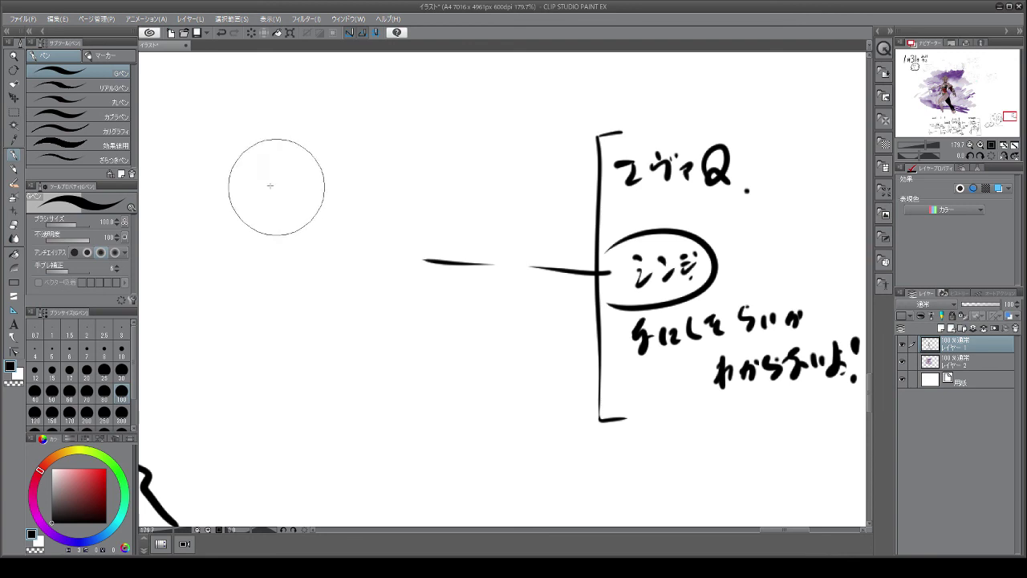
# - Handwrite "ザ・ドリフ." left of the bracketed notes and underline it with a slanted stroke
pyautogui.moveTo(179, 144)
pyautogui.mouseDown()
pyautogui.moveTo(180, 170)
pyautogui.moveTo(201, 154)
pyautogui.mouseUp()
pyautogui.moveTo(197, 138)
pyautogui.mouseDown()
pyautogui.moveTo(198, 174)
pyautogui.moveTo(201, 141)
pyautogui.mouseUp()
pyautogui.moveTo(205, 134)
pyautogui.mouseDown()
pyautogui.moveTo(233, 172)
pyautogui.moveTo(242, 150)
pyautogui.moveTo(267, 145)
pyautogui.moveTo(256, 148)
pyautogui.moveTo(257, 165)
pyautogui.mouseUp()
pyautogui.moveTo(268, 138)
pyautogui.mouseDown()
pyautogui.moveTo(261, 170)
pyautogui.moveTo(282, 168)
pyautogui.mouseUp()
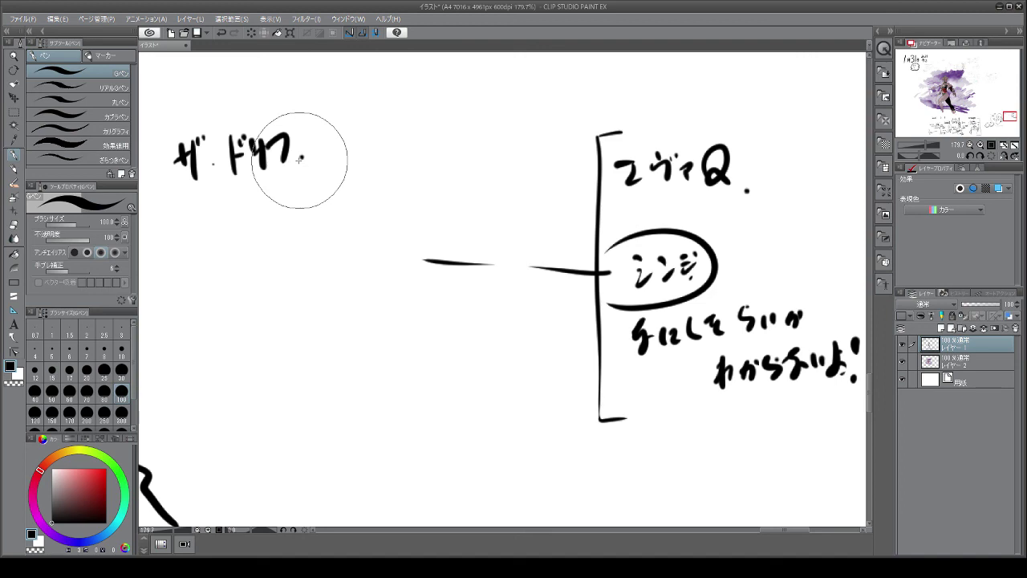
pyautogui.moveTo(156, 215); pyautogui.dragTo(330, 167)
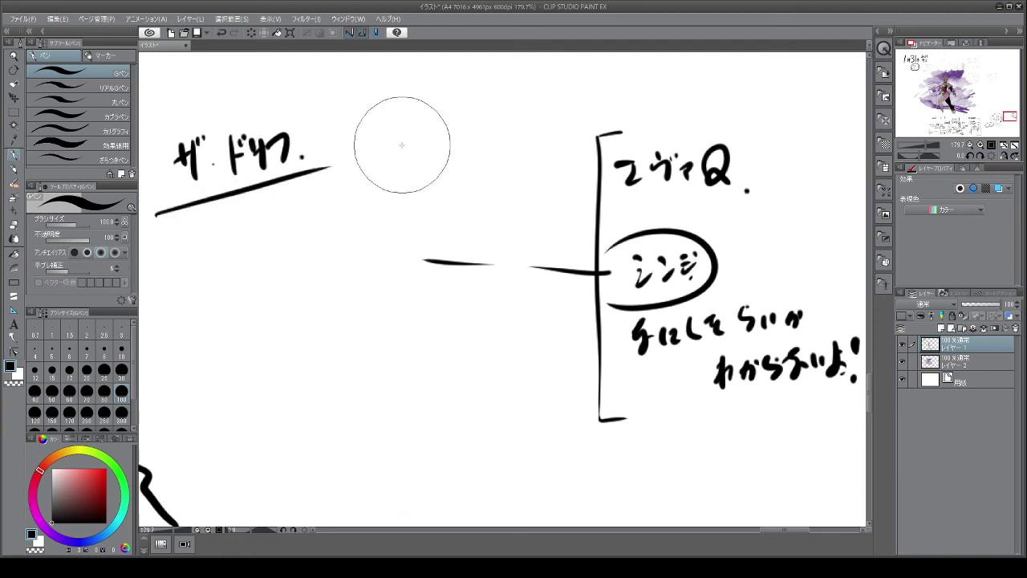
# - Draw an arrow down from "ザ・ドリフ" to a short circled note, and a long curved arrow from it to the "わからないよ!" line
pyautogui.moveTo(174, 195)
pyautogui.mouseDown()
pyautogui.moveTo(183, 322)
pyautogui.moveTo(191, 315)
pyautogui.mouseUp()
pyautogui.moveTo(178, 361)
pyautogui.mouseDown()
pyautogui.moveTo(184, 389)
pyautogui.moveTo(203, 362)
pyautogui.moveTo(219, 408)
pyautogui.mouseUp()
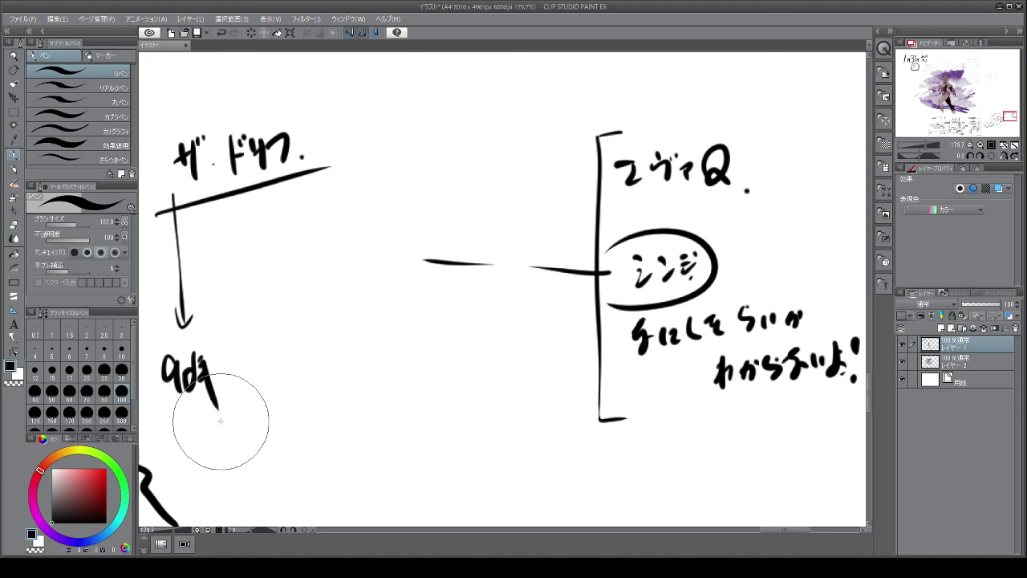
pyautogui.moveTo(235, 365); pyautogui.dragTo(154, 438)
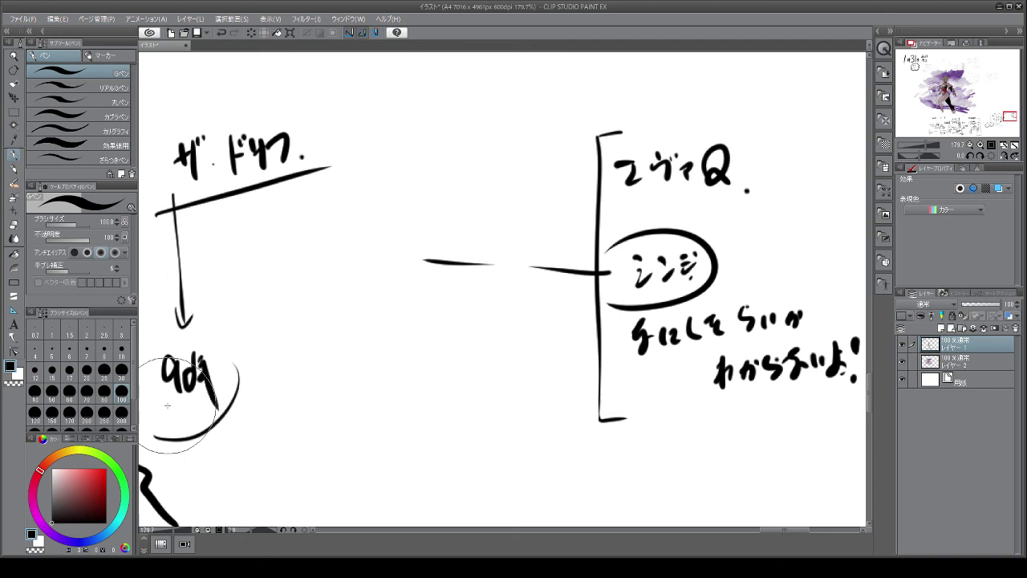
pyautogui.moveTo(142, 358); pyautogui.dragTo(228, 355)
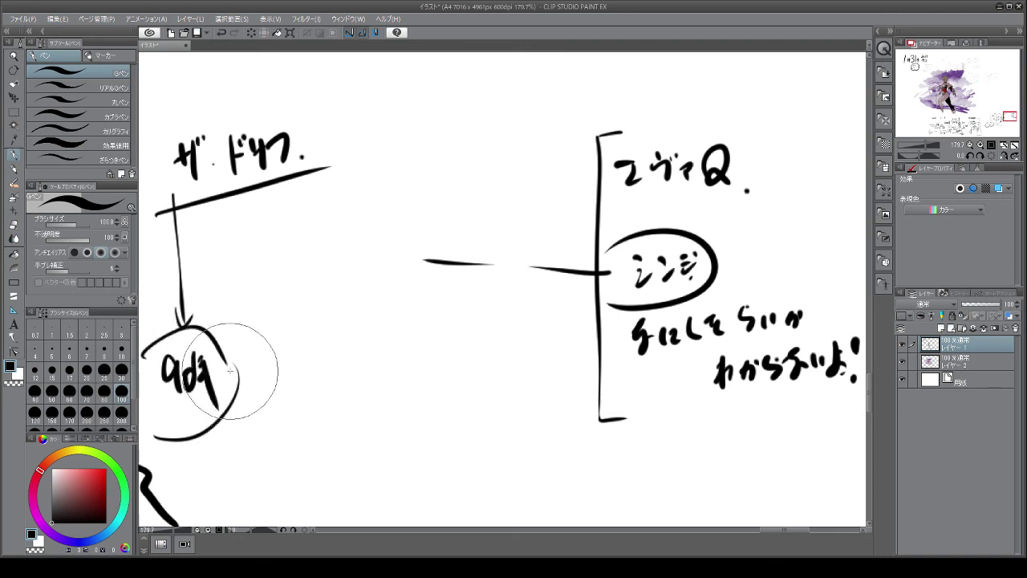
pyautogui.moveTo(186, 411)
pyautogui.mouseDown()
pyautogui.moveTo(195, 447)
pyautogui.moveTo(683, 431)
pyautogui.moveTo(688, 412)
pyautogui.moveTo(696, 445)
pyautogui.mouseUp()
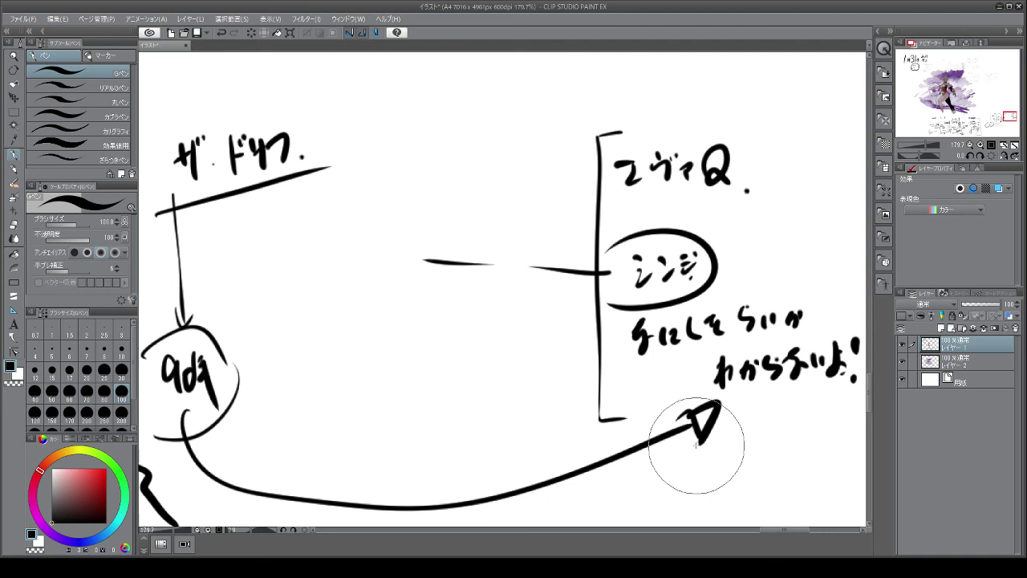
# - Draw two small arrows pointing at "ザ・ドリフ" and handwrite a short note at their upper right
pyautogui.moveTo(314, 119)
pyautogui.mouseDown()
pyautogui.moveTo(314, 146)
pyautogui.moveTo(323, 146)
pyautogui.moveTo(322, 122)
pyautogui.moveTo(356, 101)
pyautogui.mouseUp()
pyautogui.moveTo(329, 138); pyautogui.dragTo(361, 120)
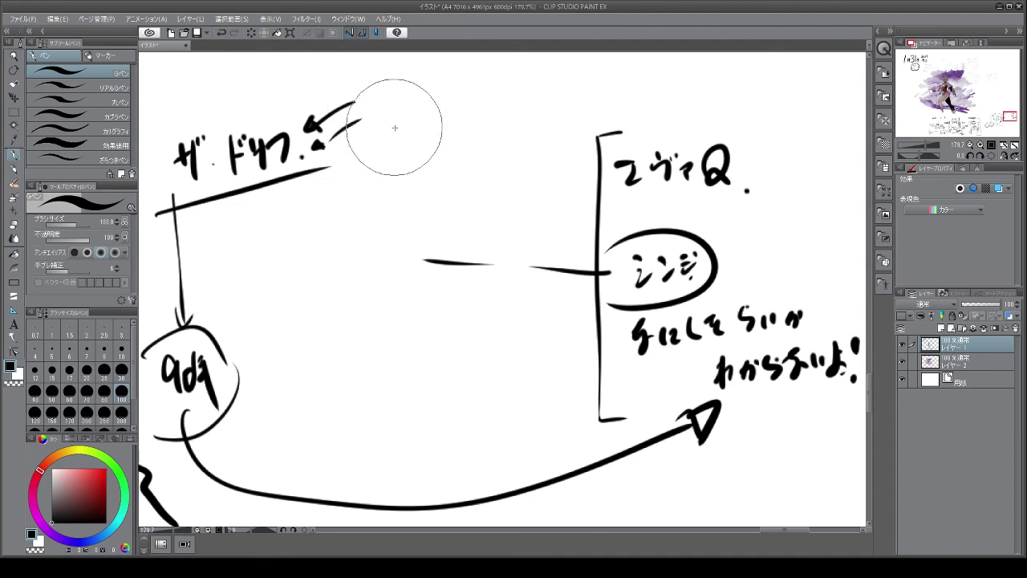
pyautogui.moveTo(370, 111)
pyautogui.mouseDown()
pyautogui.moveTo(398, 95)
pyautogui.moveTo(394, 120)
pyautogui.mouseUp()
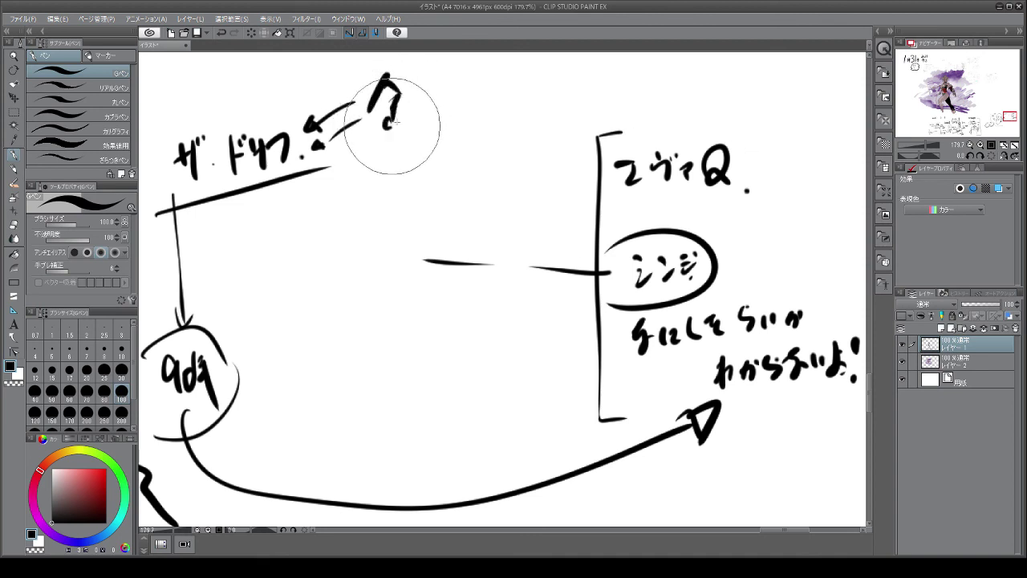
pyautogui.moveTo(414, 77)
pyautogui.mouseDown()
pyautogui.moveTo(420, 106)
pyautogui.moveTo(424, 98)
pyautogui.moveTo(440, 121)
pyautogui.moveTo(448, 93)
pyautogui.moveTo(478, 110)
pyautogui.mouseUp()
pyautogui.moveTo(492, 77); pyautogui.dragTo(506, 117)
pyautogui.moveTo(498, 84)
pyautogui.mouseDown()
pyautogui.moveTo(507, 112)
pyautogui.moveTo(531, 112)
pyautogui.mouseUp()
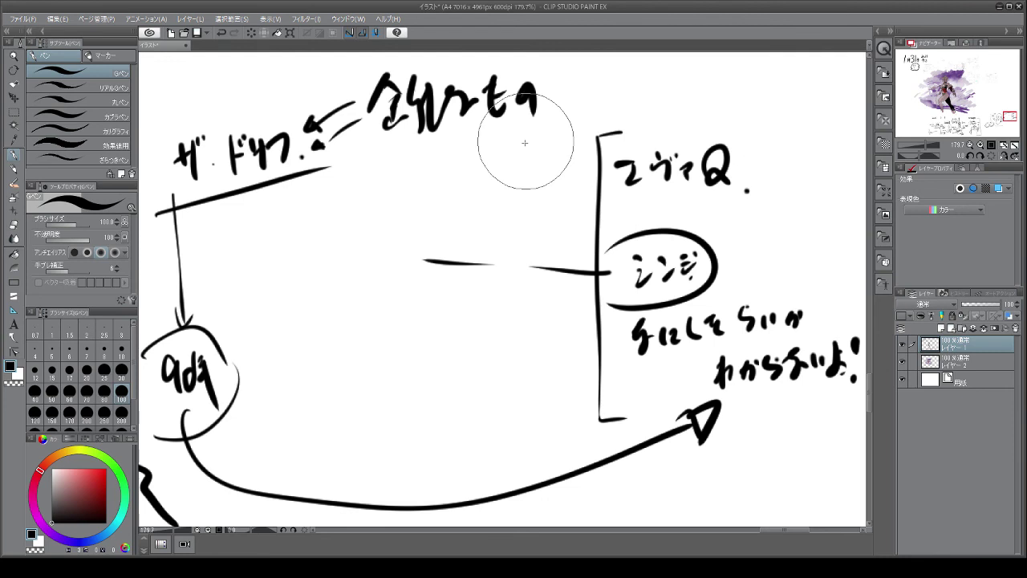
# - Frame the "なにしたらいいかわからないよ!" lines with a box joined to "シンジ" and add an upward arrow beneath them
pyautogui.moveTo(642, 299)
pyautogui.mouseDown()
pyautogui.moveTo(666, 434)
pyautogui.moveTo(739, 438)
pyautogui.mouseUp()
pyautogui.moveTo(715, 263)
pyautogui.mouseDown()
pyautogui.moveTo(863, 264)
pyautogui.moveTo(841, 323)
pyautogui.moveTo(716, 439)
pyautogui.mouseUp()
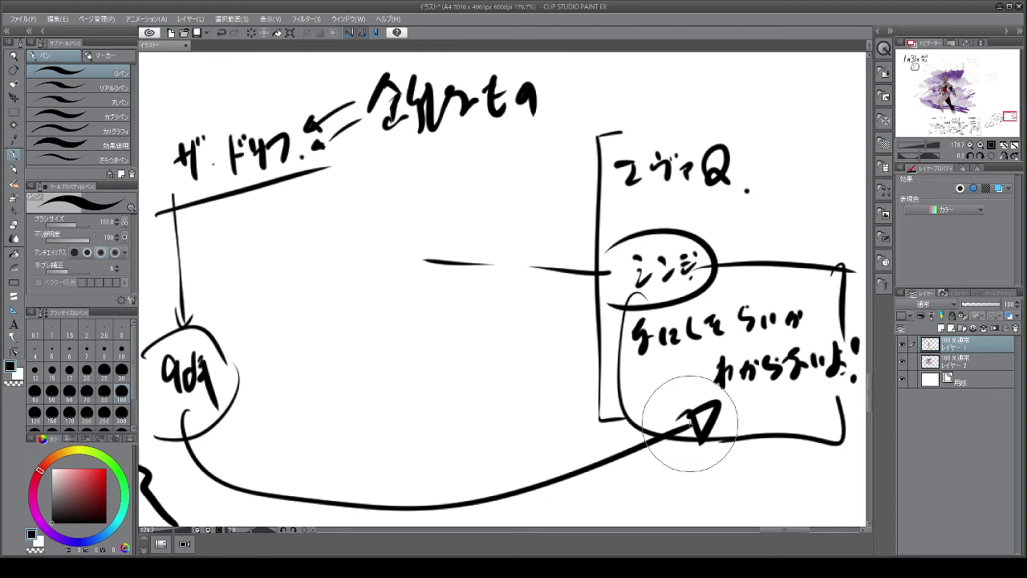
pyautogui.moveTo(777, 415)
pyautogui.mouseDown()
pyautogui.moveTo(798, 414)
pyautogui.moveTo(784, 473)
pyautogui.mouseUp()
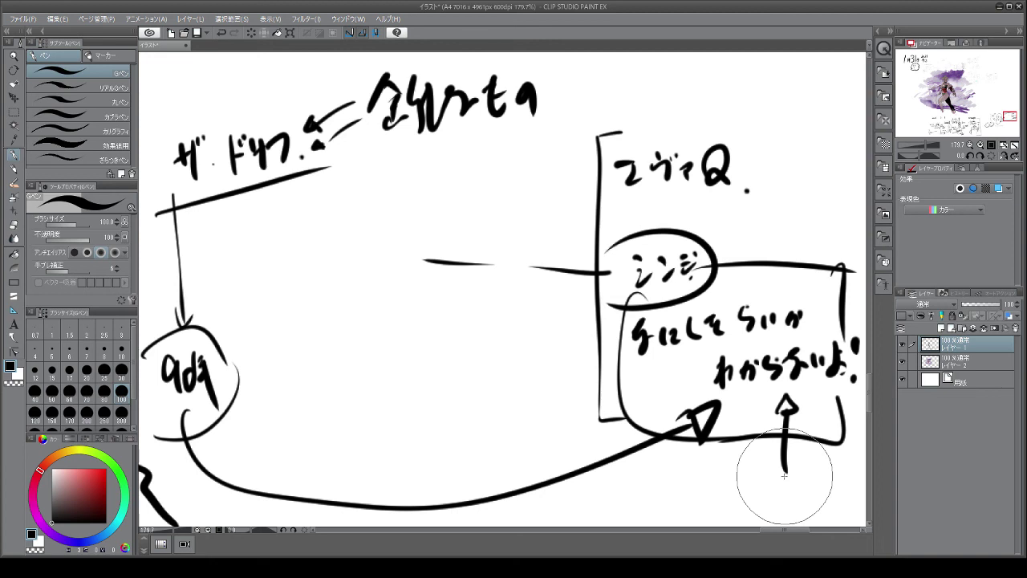
# - Handwrite a circled "純" below "ザ・ドリフ" and draw a long line from it down and across beneath the boxed quote
pyautogui.moveTo(310, 211)
pyautogui.mouseDown()
pyautogui.moveTo(327, 265)
pyautogui.moveTo(350, 197)
pyautogui.moveTo(371, 222)
pyautogui.mouseUp()
pyautogui.moveTo(352, 210)
pyautogui.mouseDown()
pyautogui.moveTo(382, 254)
pyautogui.moveTo(359, 165)
pyautogui.moveTo(313, 297)
pyautogui.mouseUp()
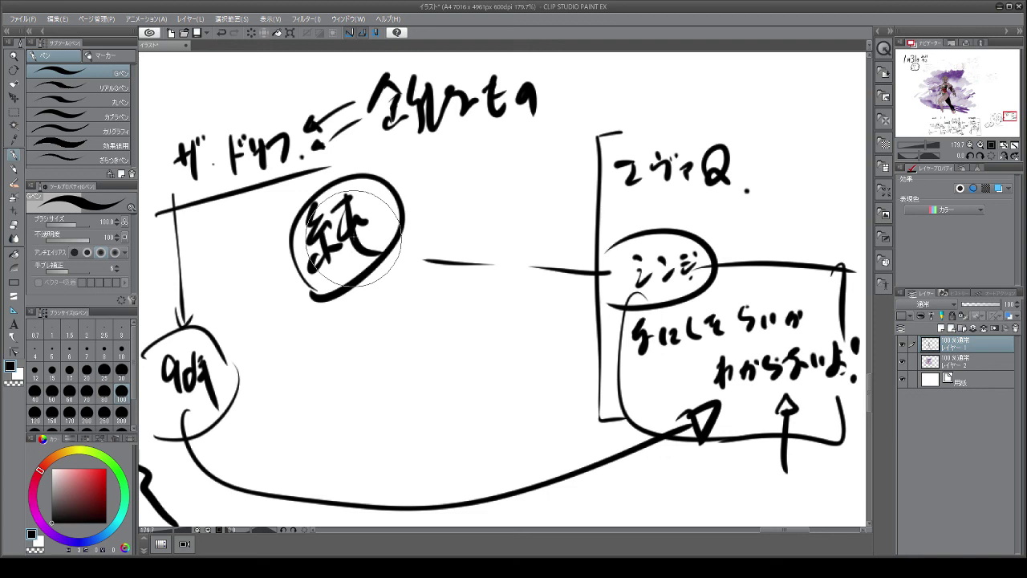
pyautogui.moveTo(290, 215)
pyautogui.mouseDown()
pyautogui.moveTo(252, 211)
pyautogui.moveTo(232, 309)
pyautogui.moveTo(291, 486)
pyautogui.moveTo(731, 471)
pyautogui.mouseUp()
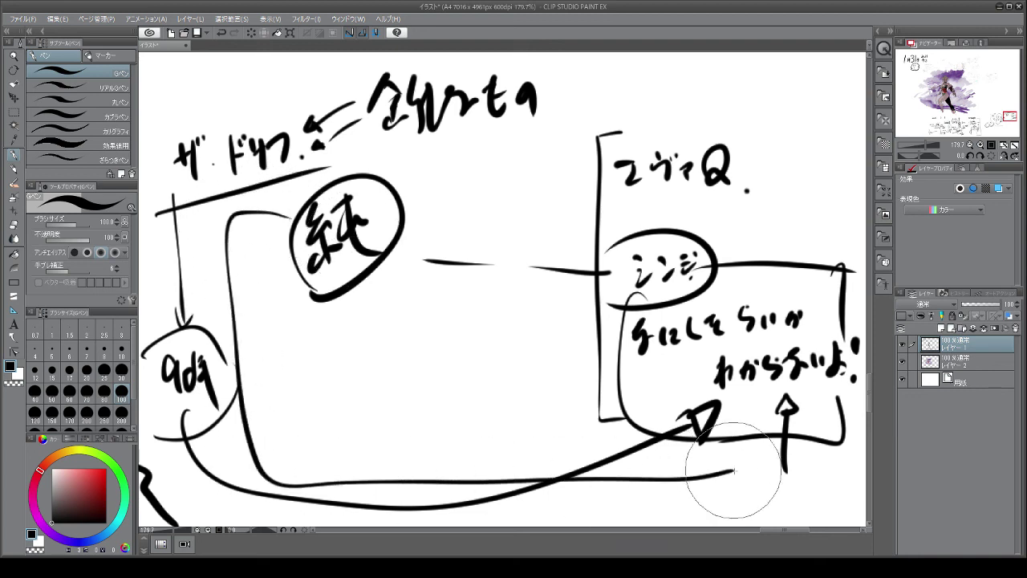
# - Handwrite "おしまい" in the empty space below the circled "純"
pyautogui.moveTo(343, 372)
pyautogui.mouseDown()
pyautogui.moveTo(361, 366)
pyautogui.moveTo(358, 421)
pyautogui.moveTo(376, 398)
pyautogui.mouseUp()
pyautogui.moveTo(376, 368); pyautogui.dragTo(434, 372)
pyautogui.moveTo(425, 343)
pyautogui.mouseDown()
pyautogui.moveTo(430, 356)
pyautogui.moveTo(443, 353)
pyautogui.mouseUp()
pyautogui.moveTo(429, 341); pyautogui.dragTo(446, 391)
pyautogui.moveTo(472, 338); pyautogui.dragTo(481, 368)
pyautogui.moveTo(494, 333); pyautogui.dragTo(503, 354)
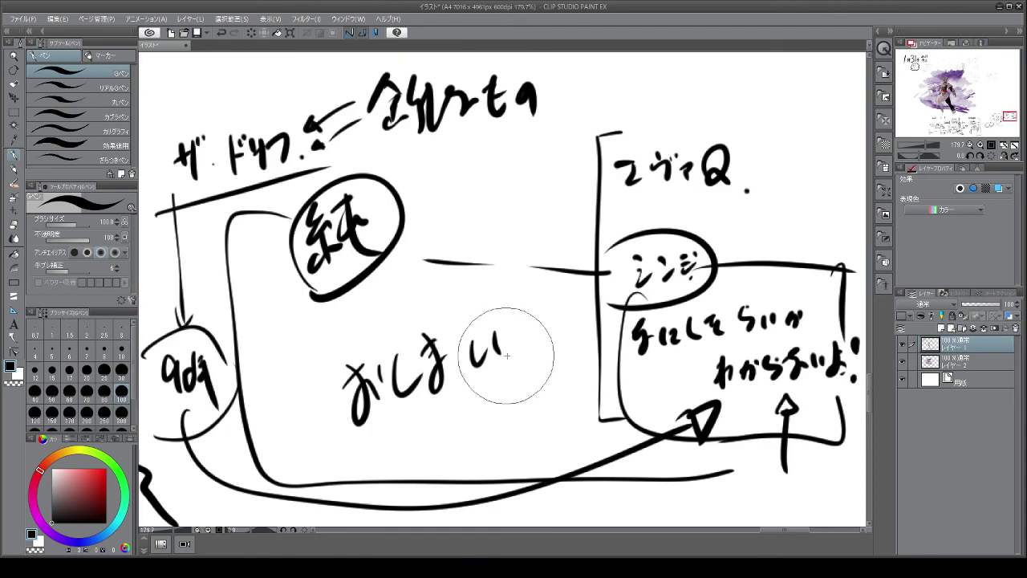
# - Return to the notes around the curly-haired face and undo the last pen stroke
pyautogui.scroll(-3, 502, 354)
pyautogui.scroll(-10, 705, 265)
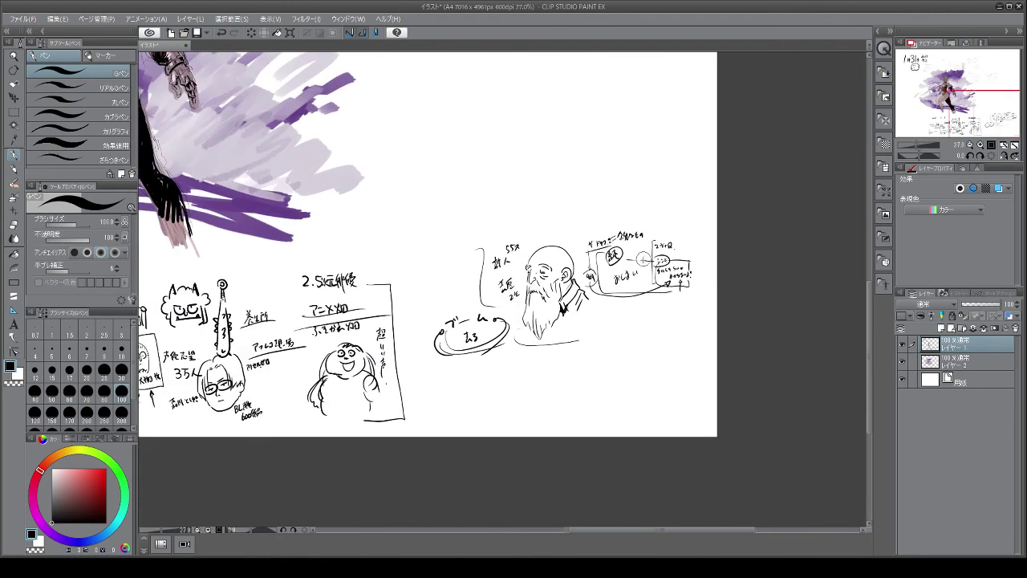
pyautogui.scroll(8, 332, 353)
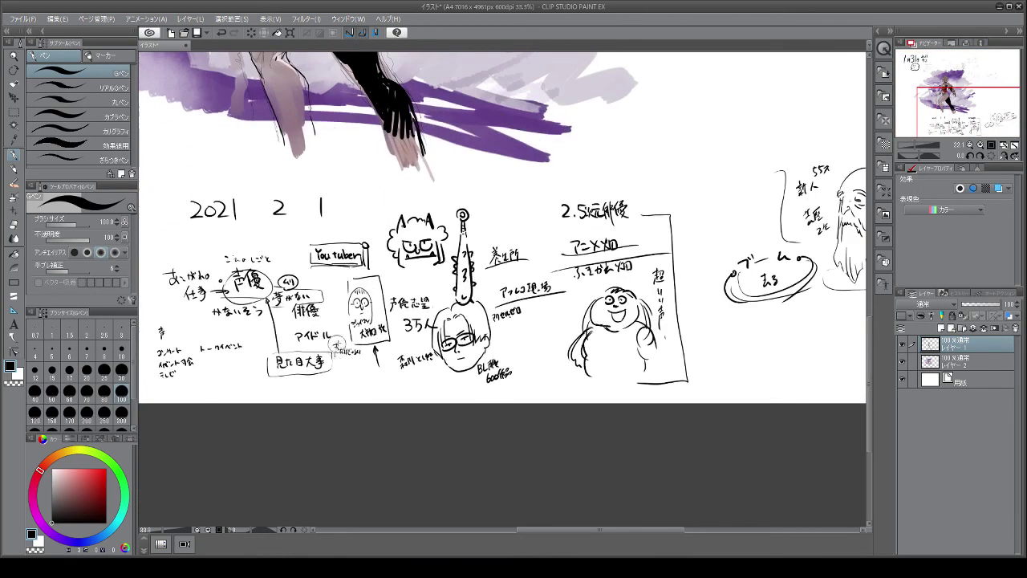
pyautogui.scroll(2, 382, 277)
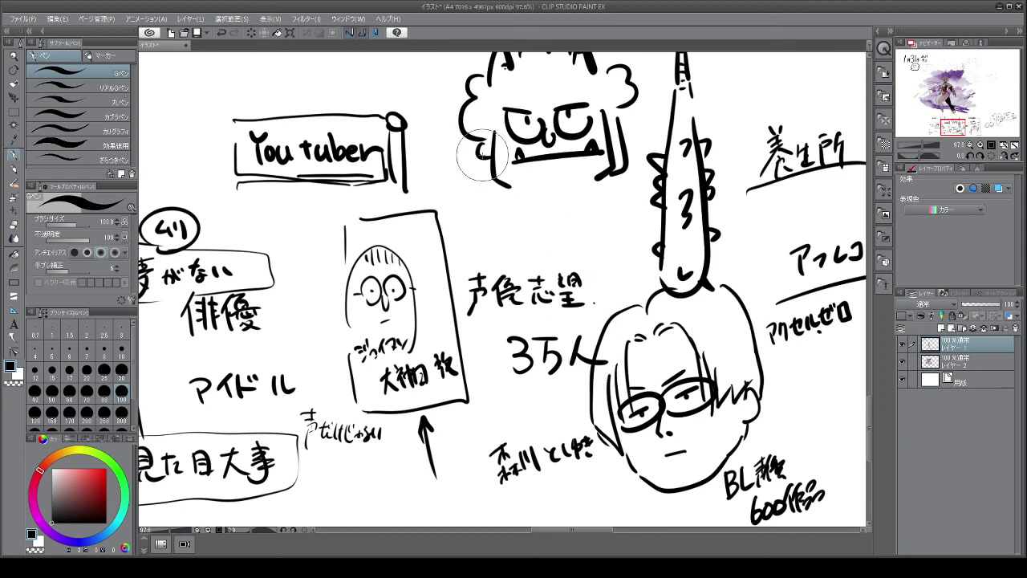
pyautogui.hotkey('ctrl', 'z')
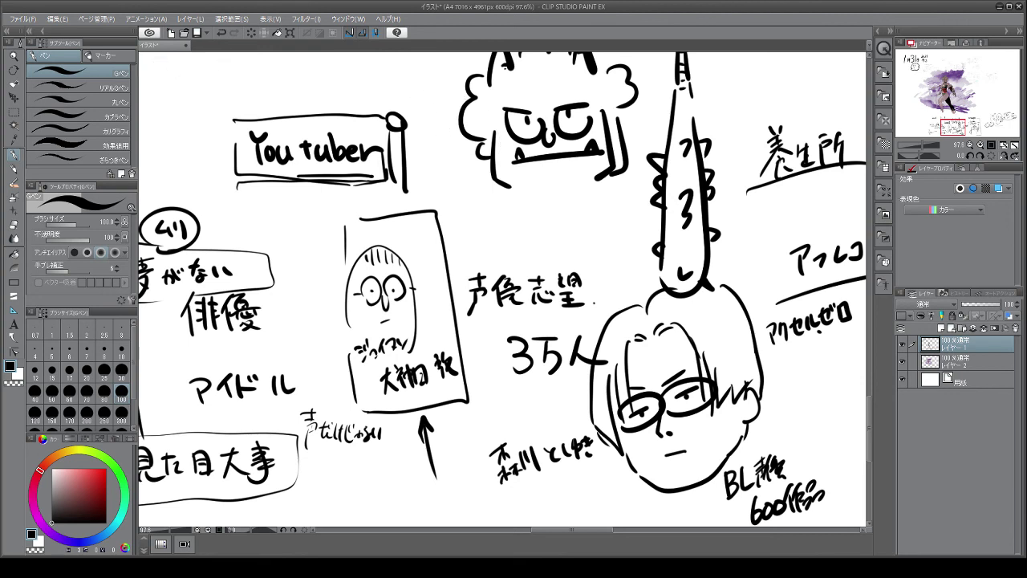